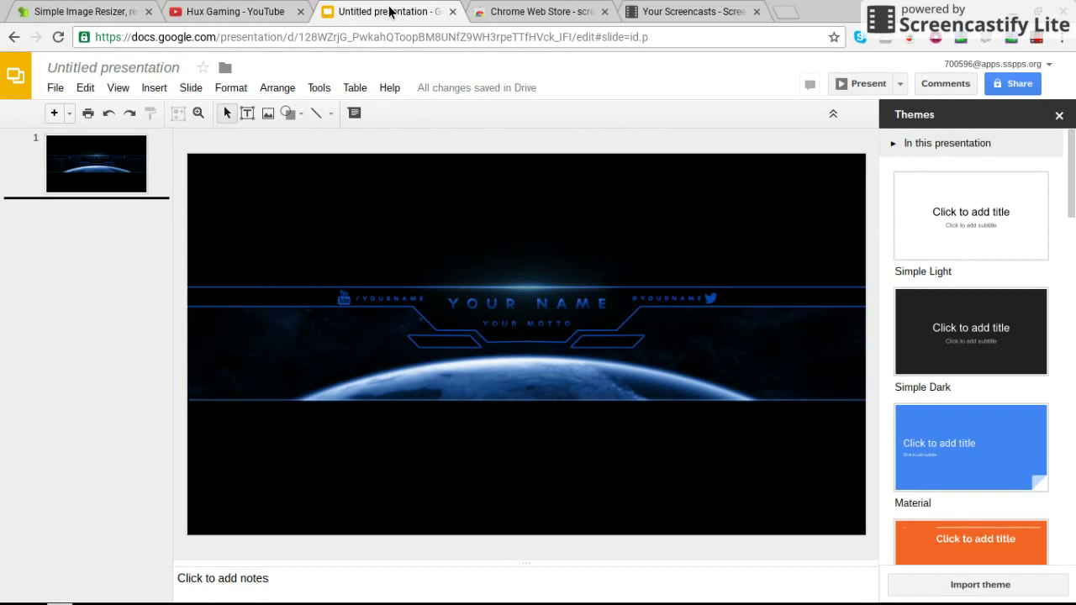
- Return to the Web Store tab and start a new web search for 'youtube banner template'
click(504, 12)
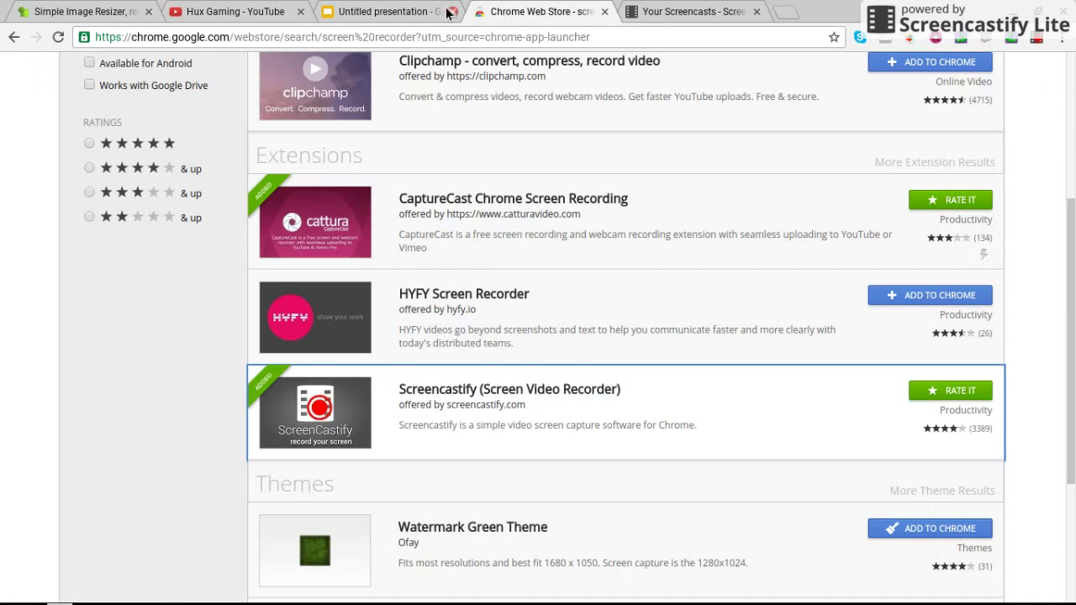
click(386, 11)
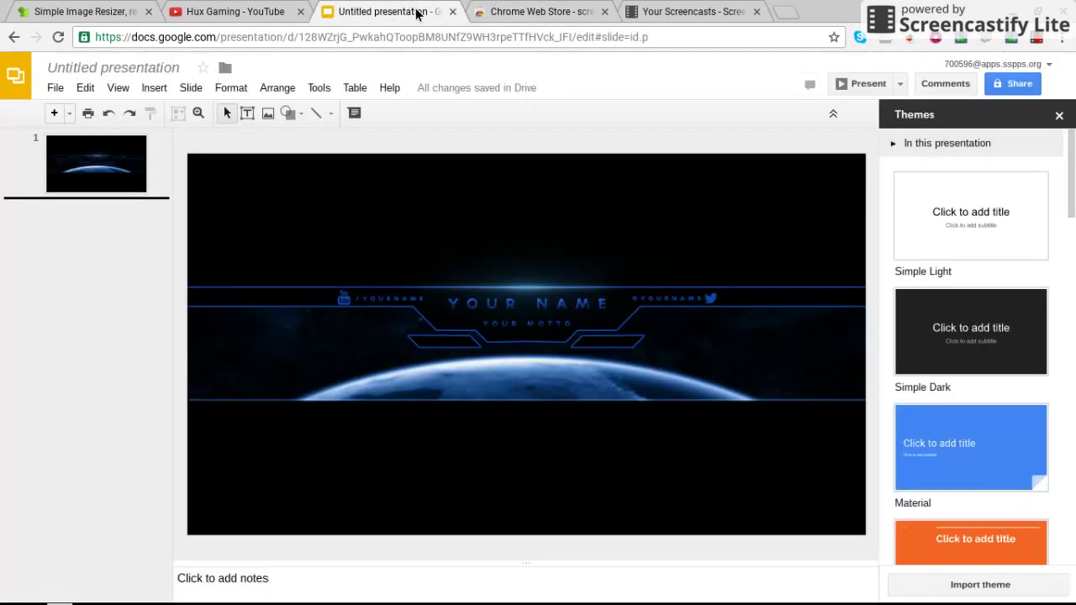
click(479, 10)
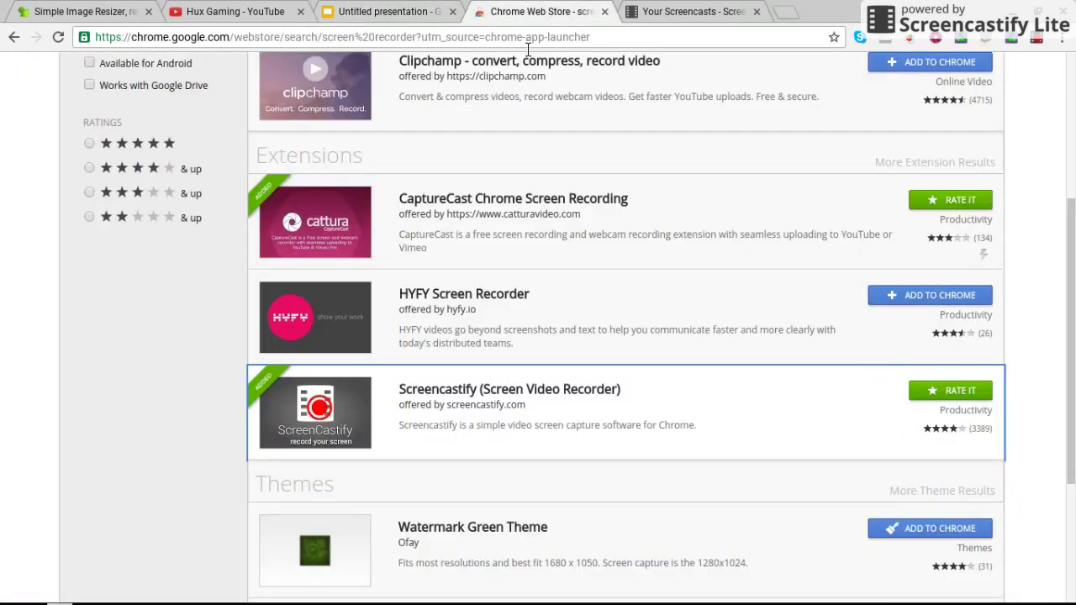
click(528, 47)
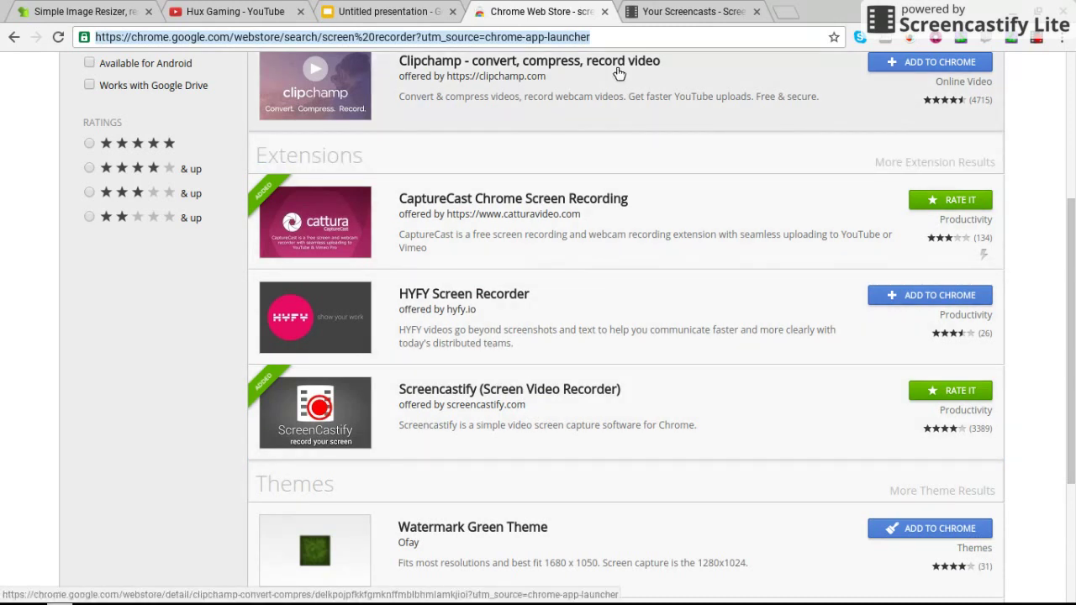
text(youtu)
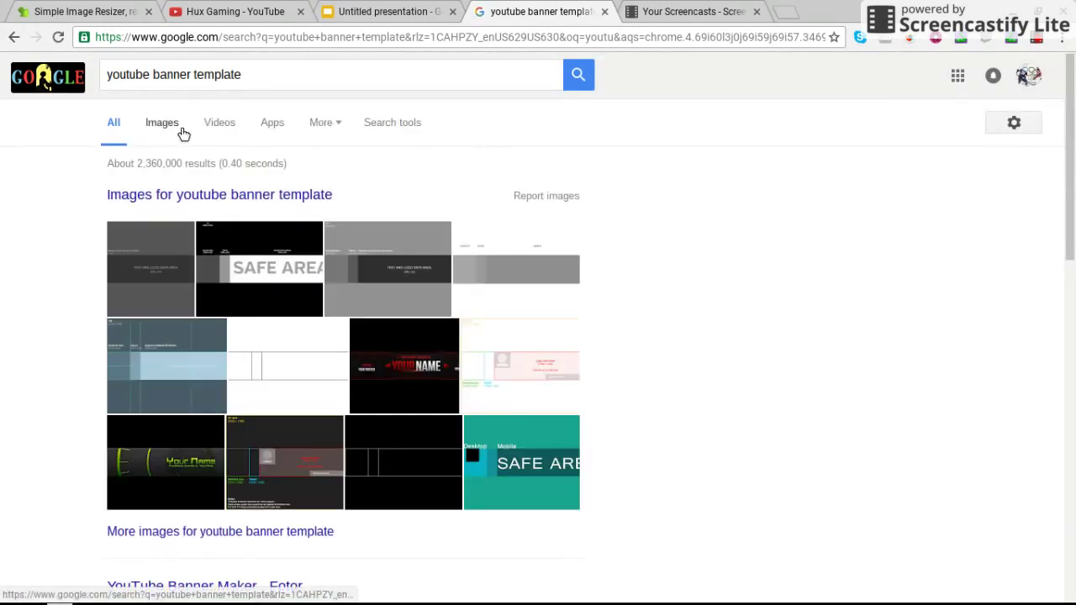
- Browse the YouTube banner template image results, then go back to the banner presentation
click(178, 128)
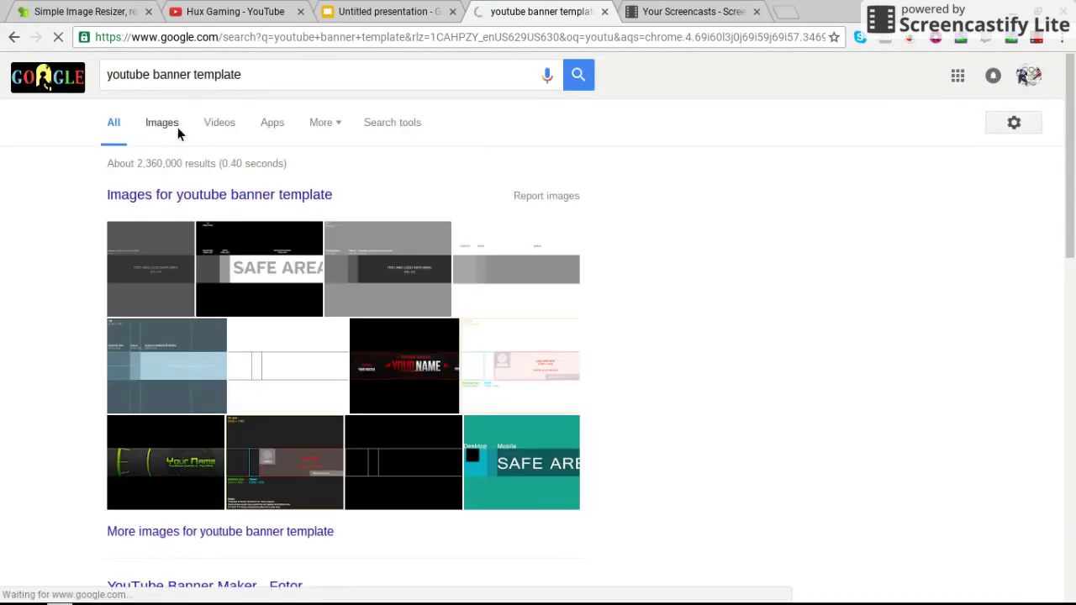
scroll(420, 254, down, 1)
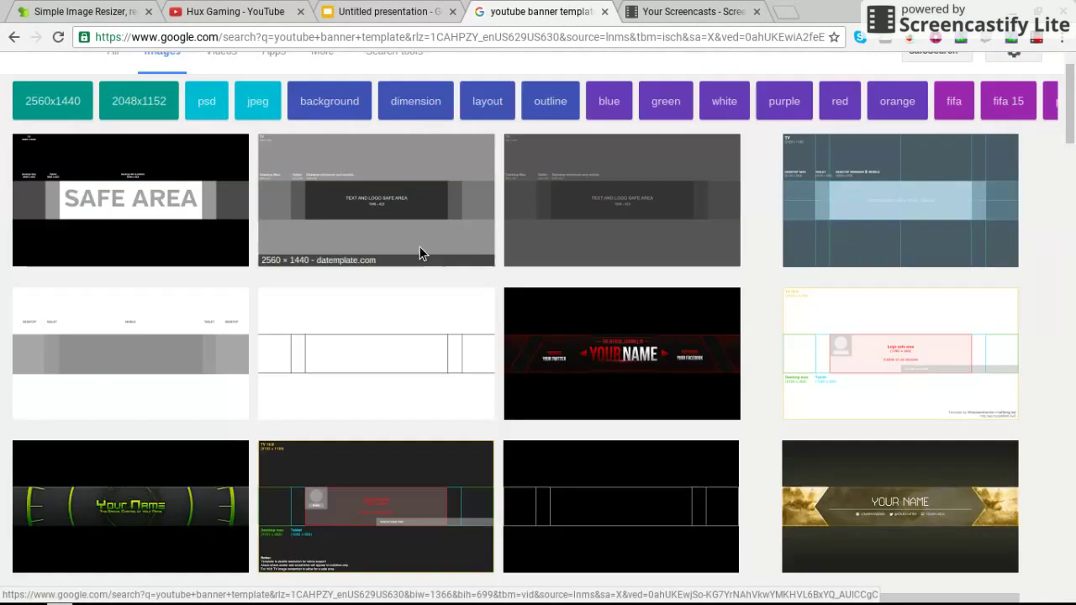
scroll(419, 254, down, 2)
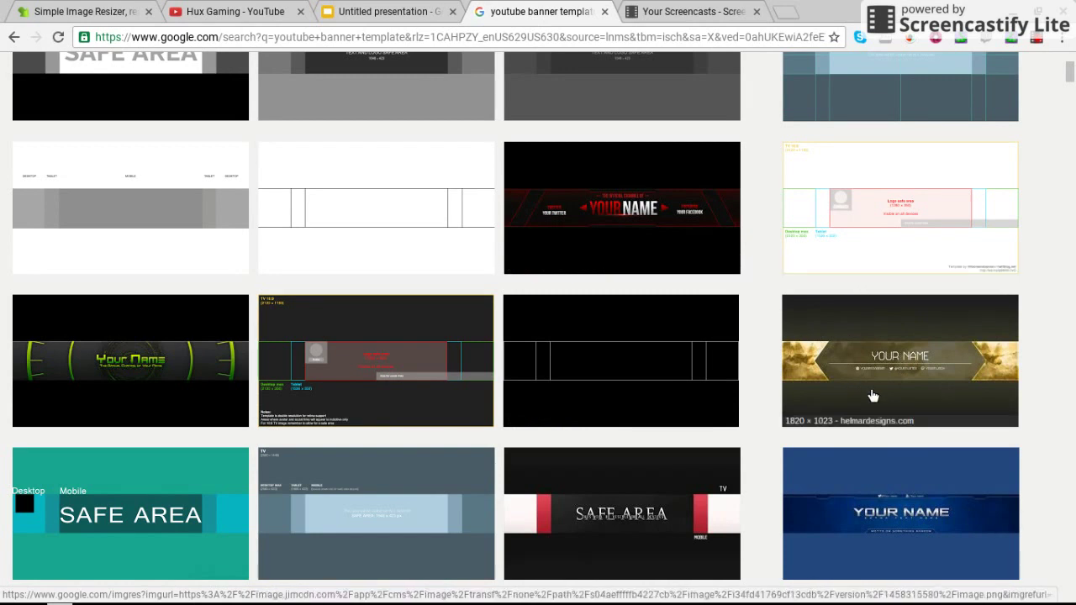
scroll(870, 454, down, 1)
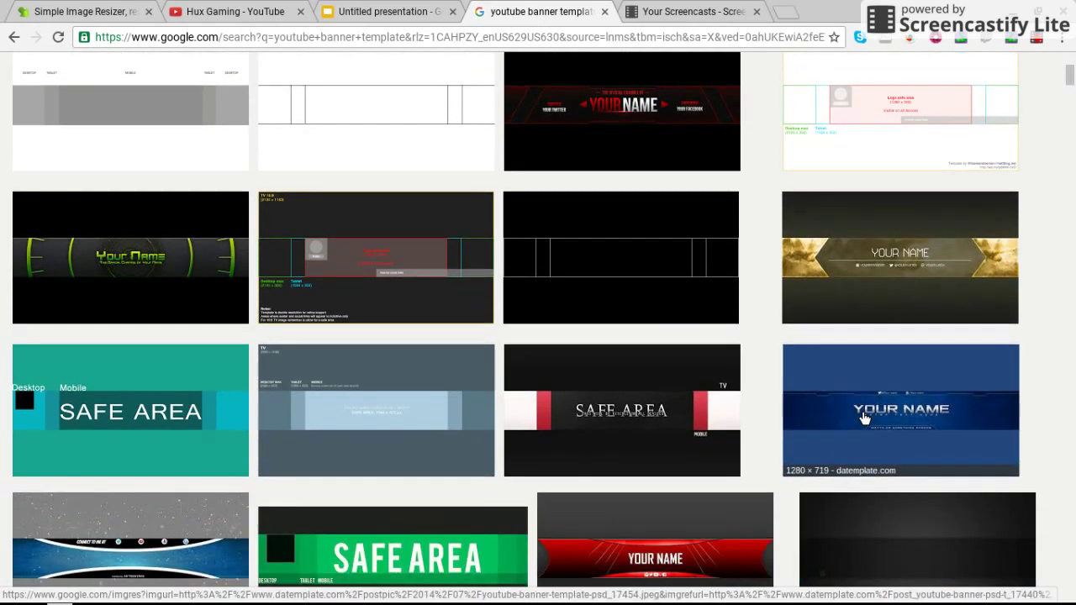
scroll(461, 459, down, 5)
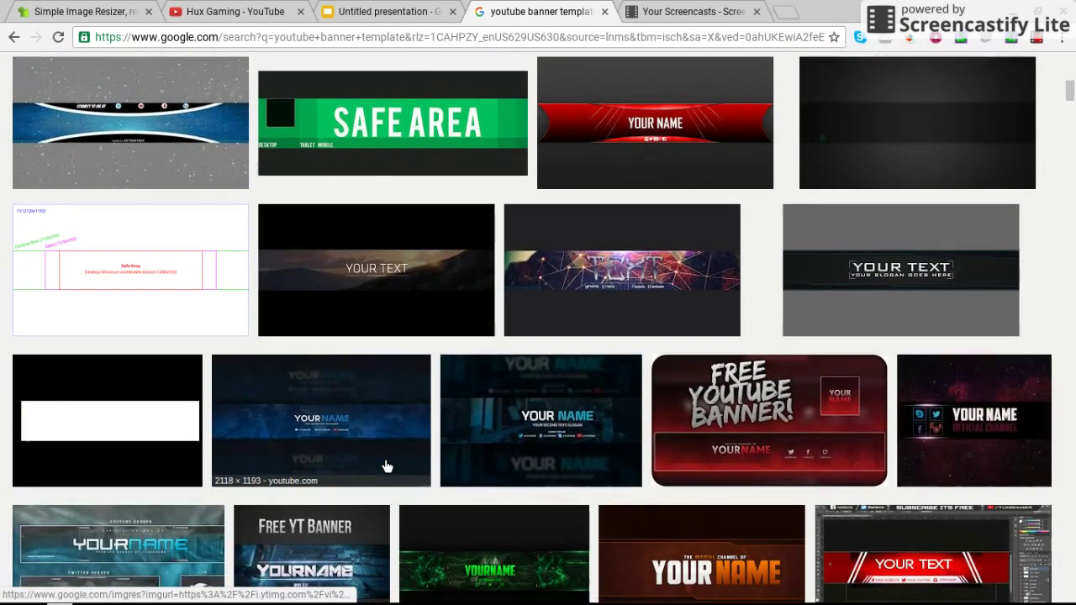
click(353, 11)
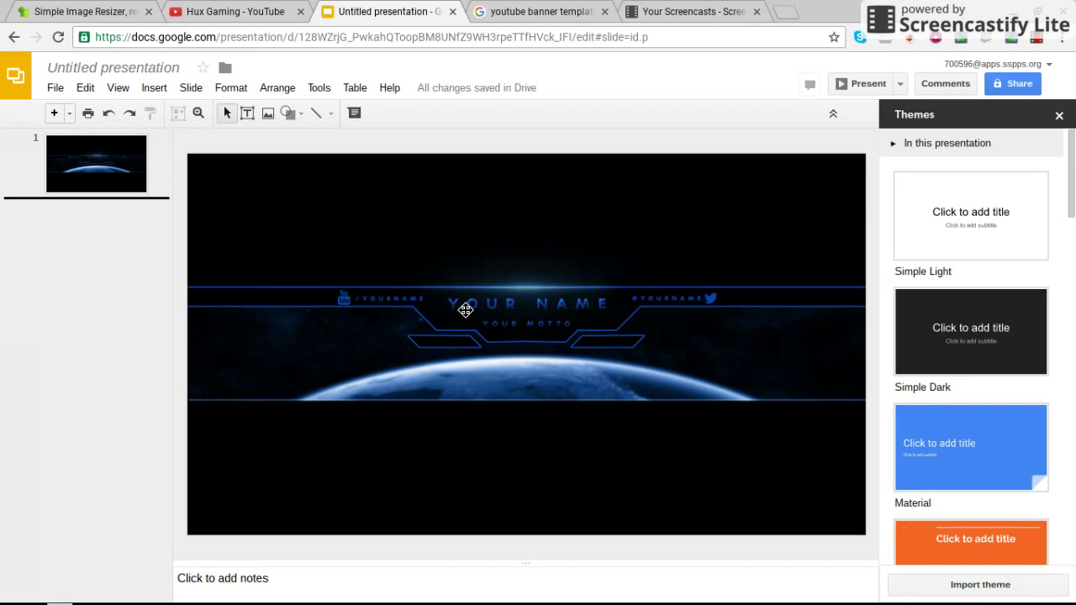
- Draw a rounded rectangle over the YOUR NAME placeholder at the banner's centre
click(292, 116)
mouse_move(316, 150)
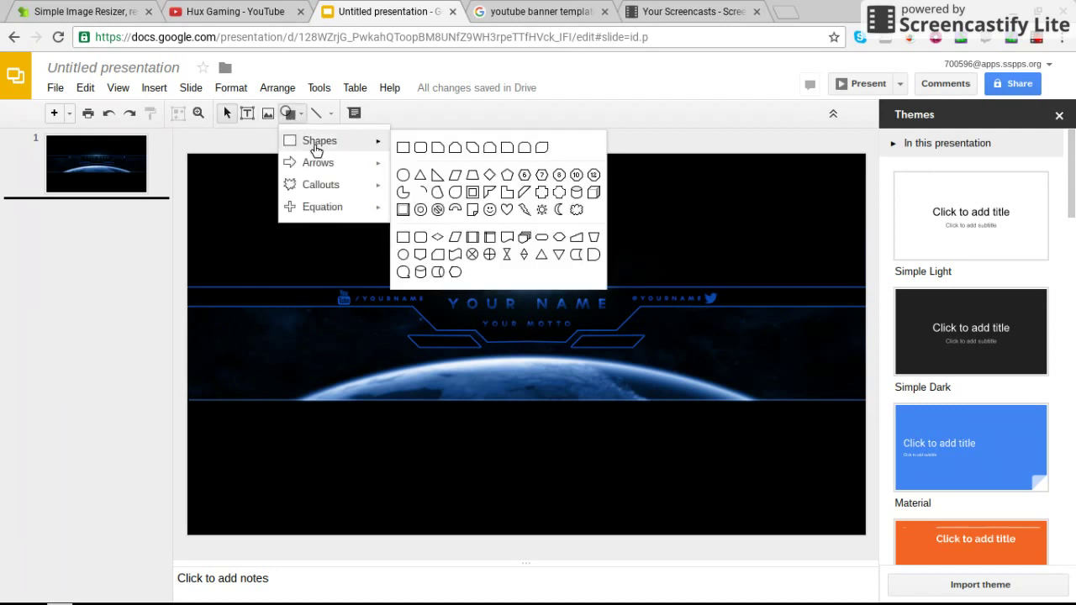
click(420, 148)
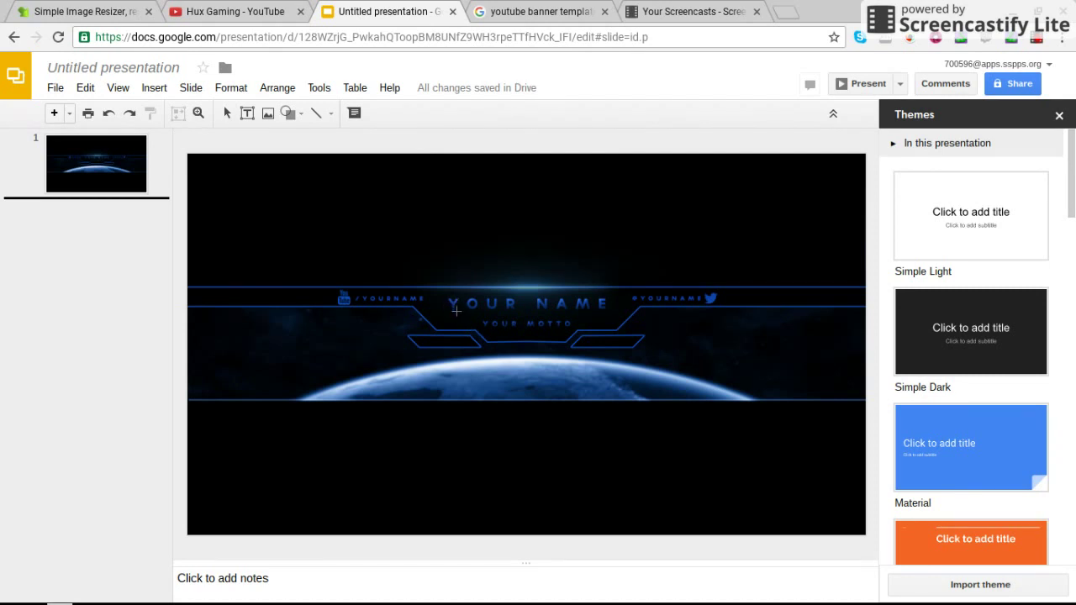
drag(445, 295, 609, 327)
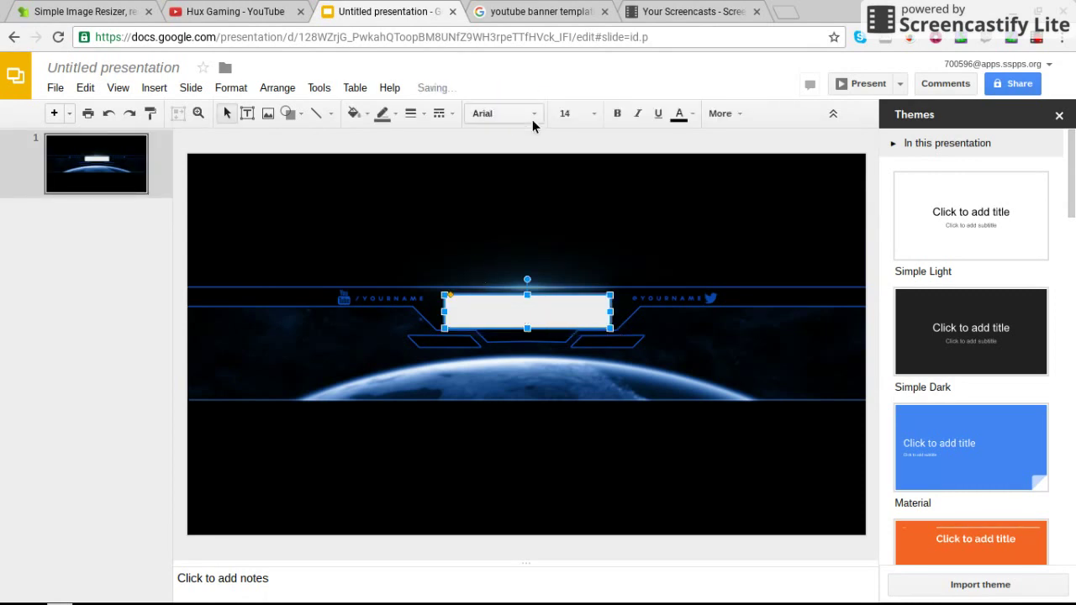
- Give the rounded rectangle a black fill and a light blue border
click(353, 115)
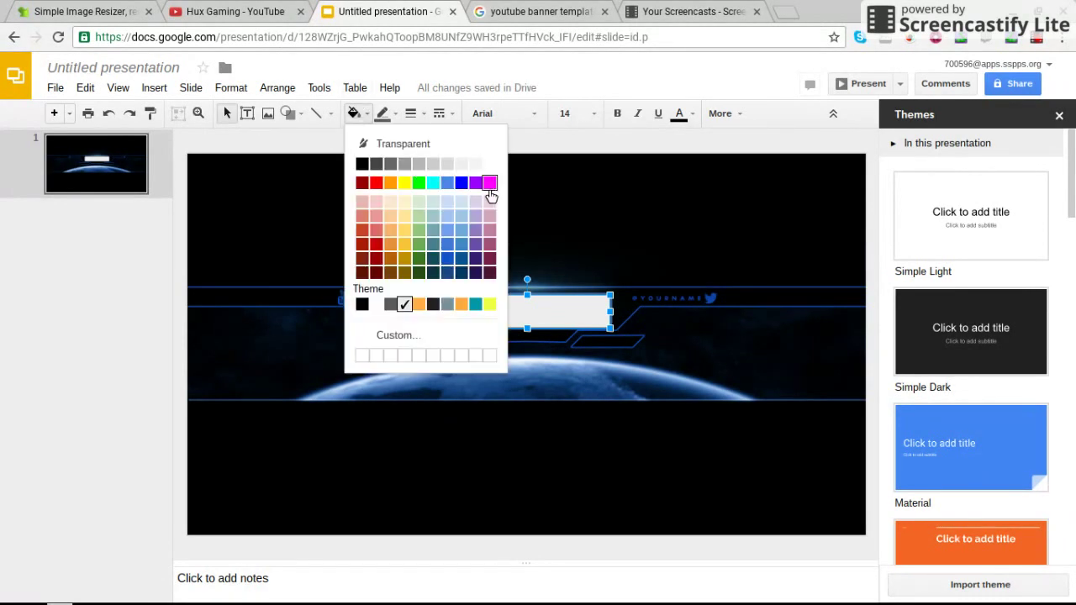
click(361, 165)
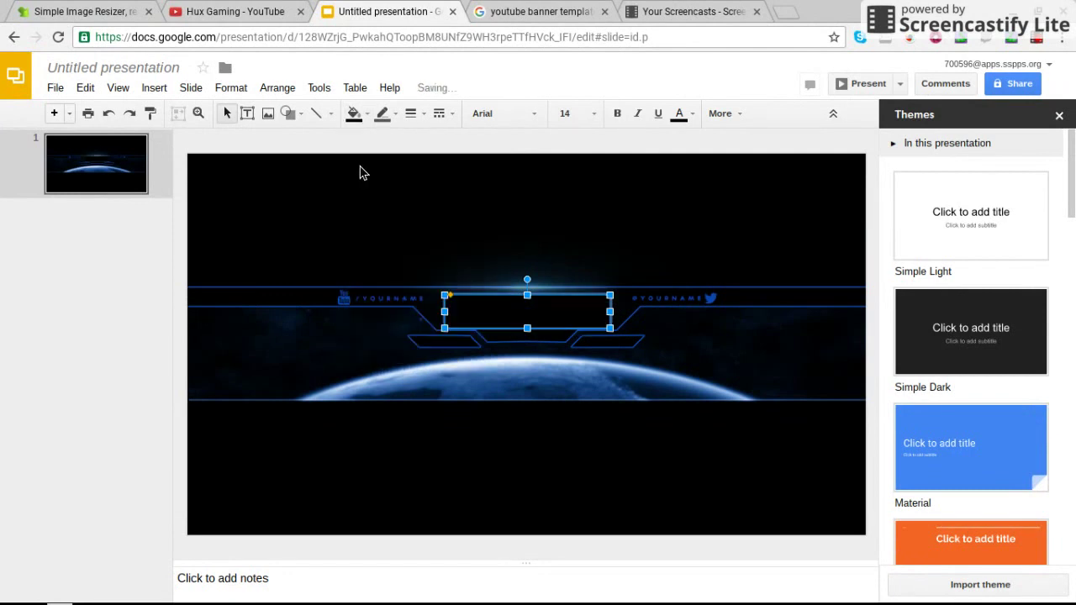
click(383, 113)
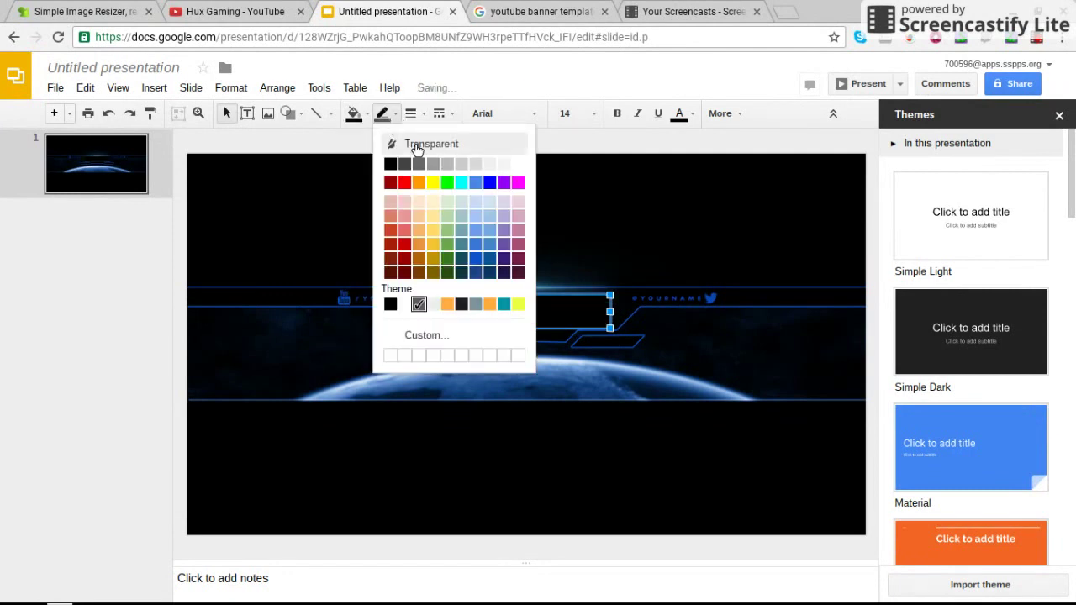
click(477, 184)
click(528, 232)
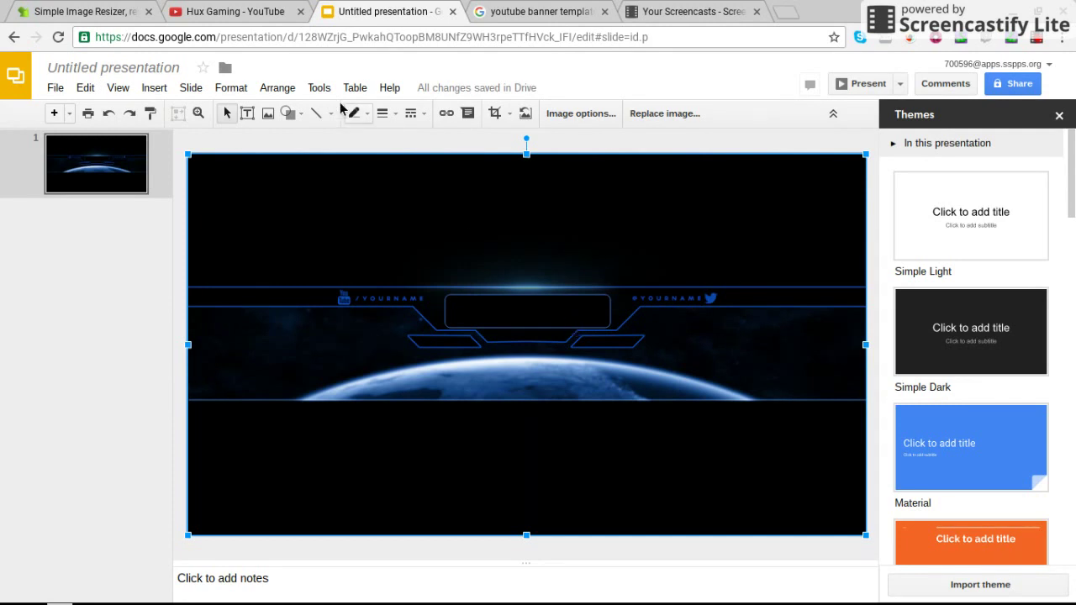
- Add a text box reading 'Hux Gaming' inside the rectangle and colour the text white
click(254, 116)
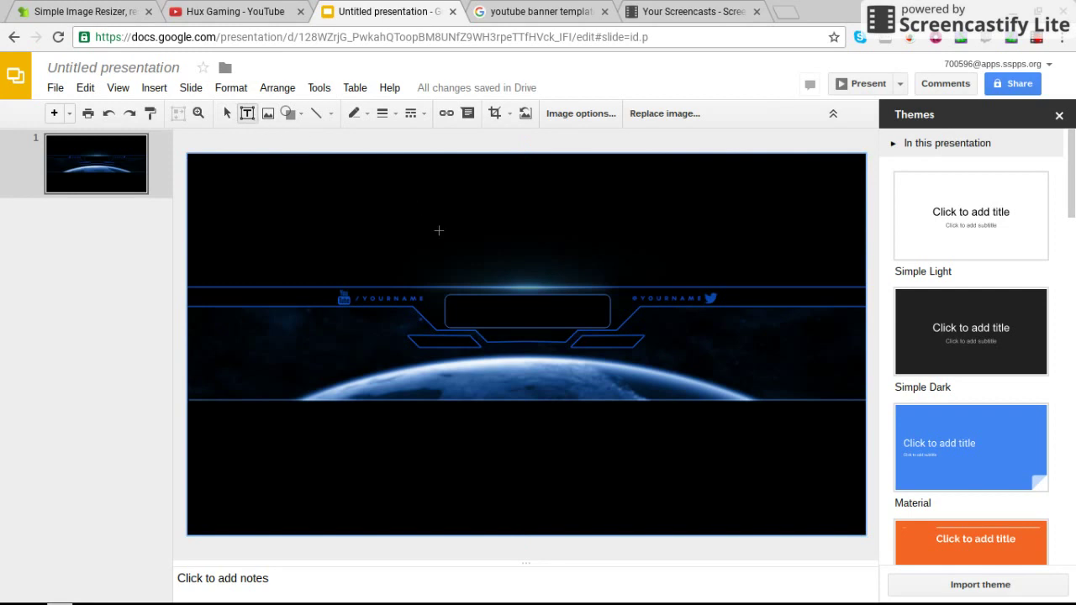
drag(447, 296, 617, 336)
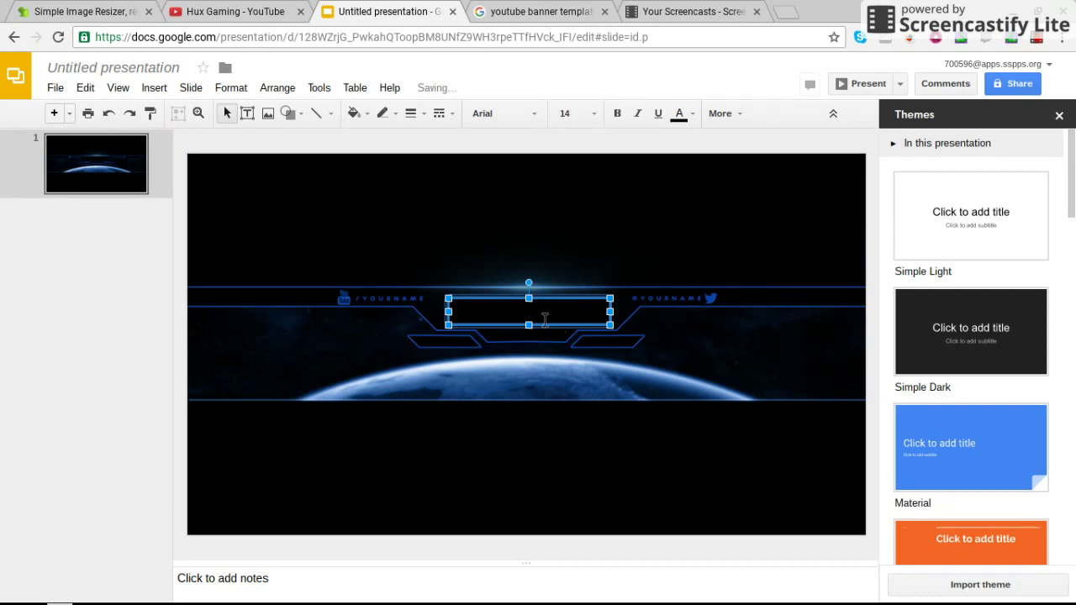
drag(544, 319, 458, 320)
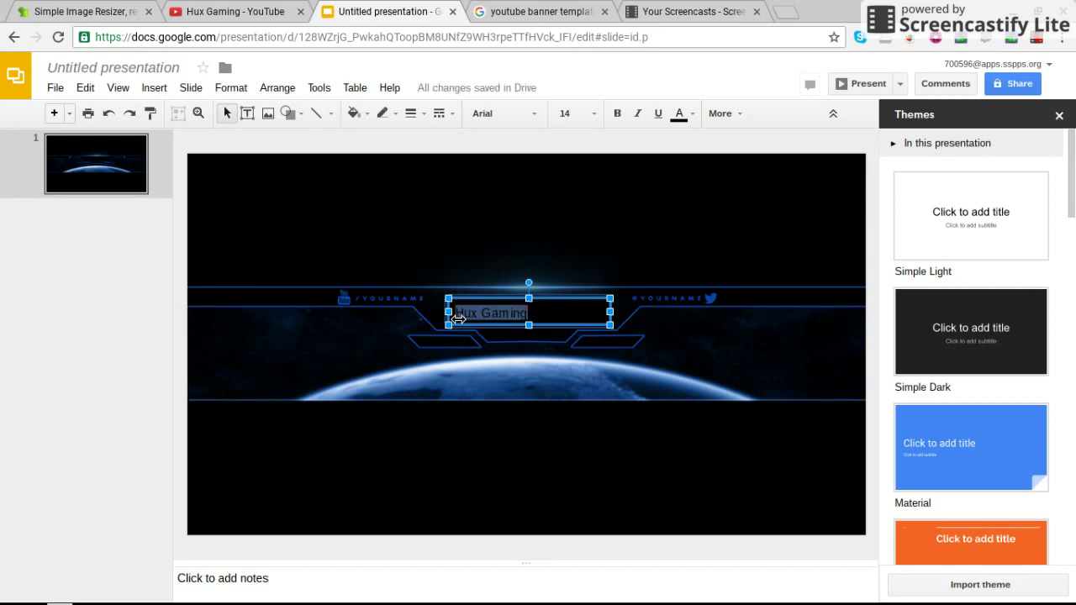
click(686, 117)
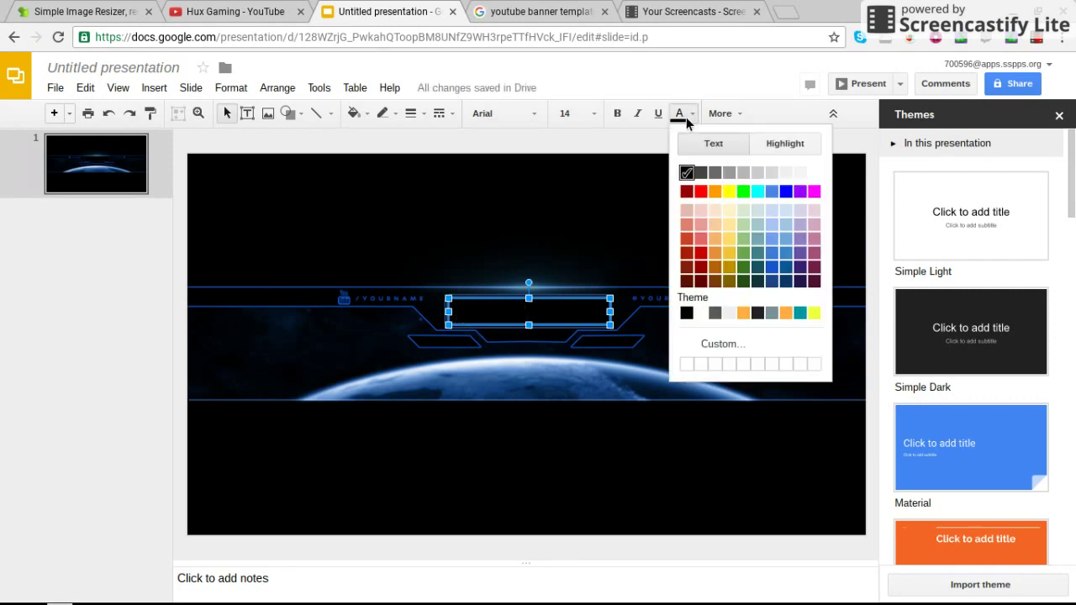
click(804, 175)
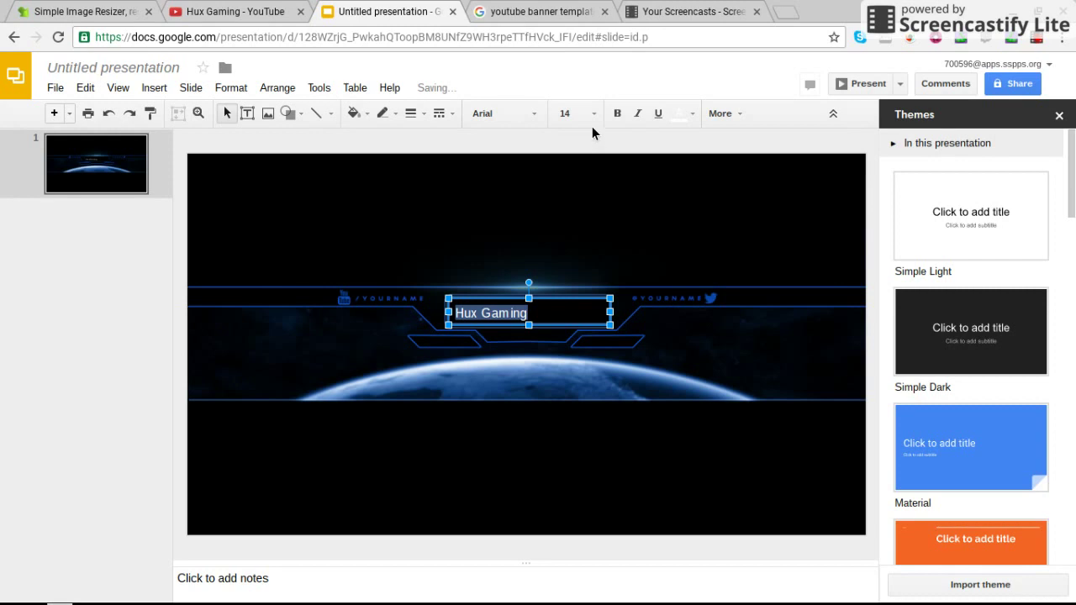
click(518, 116)
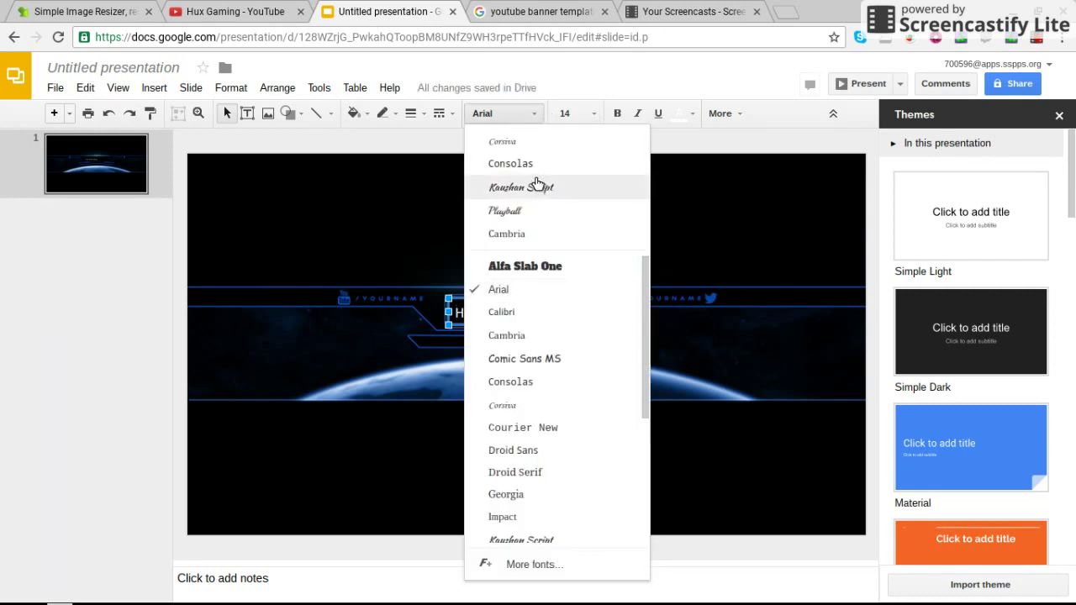
- Set the Hux Gaming text to the Corsiva font at size 30
click(502, 144)
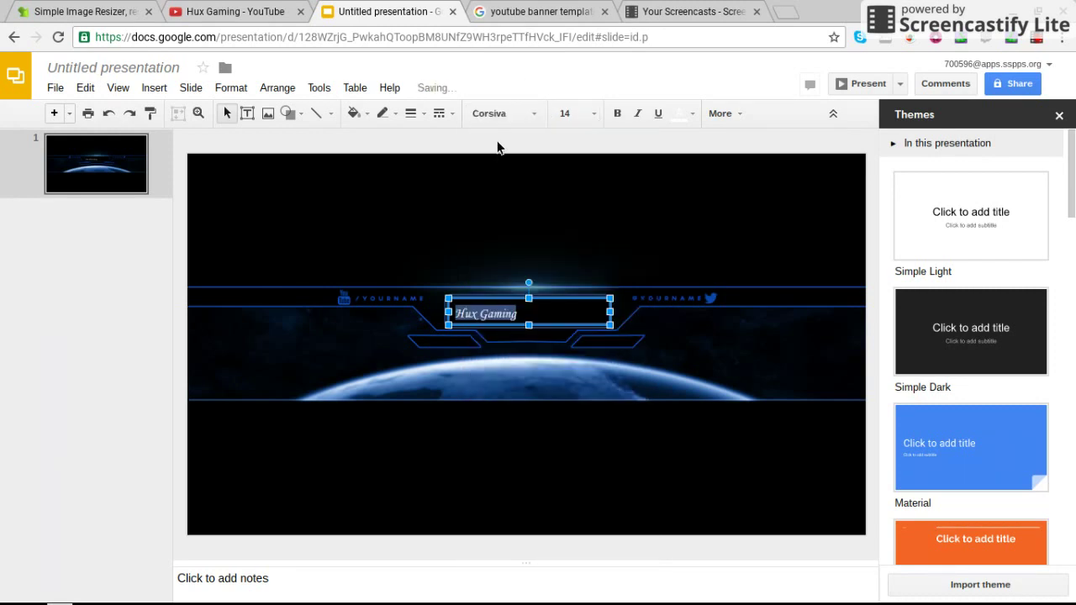
click(596, 115)
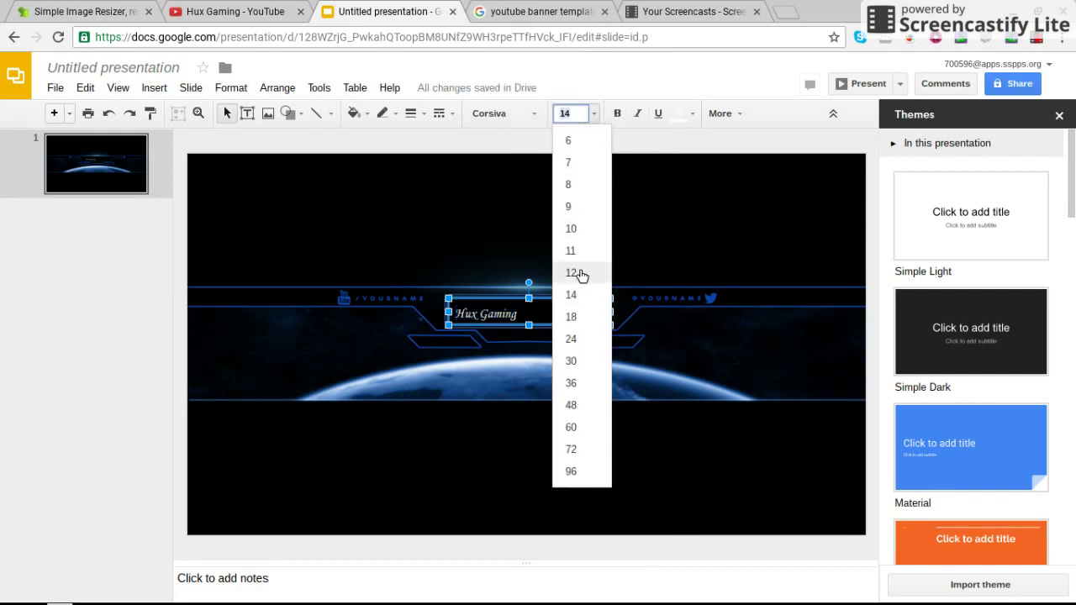
click(591, 342)
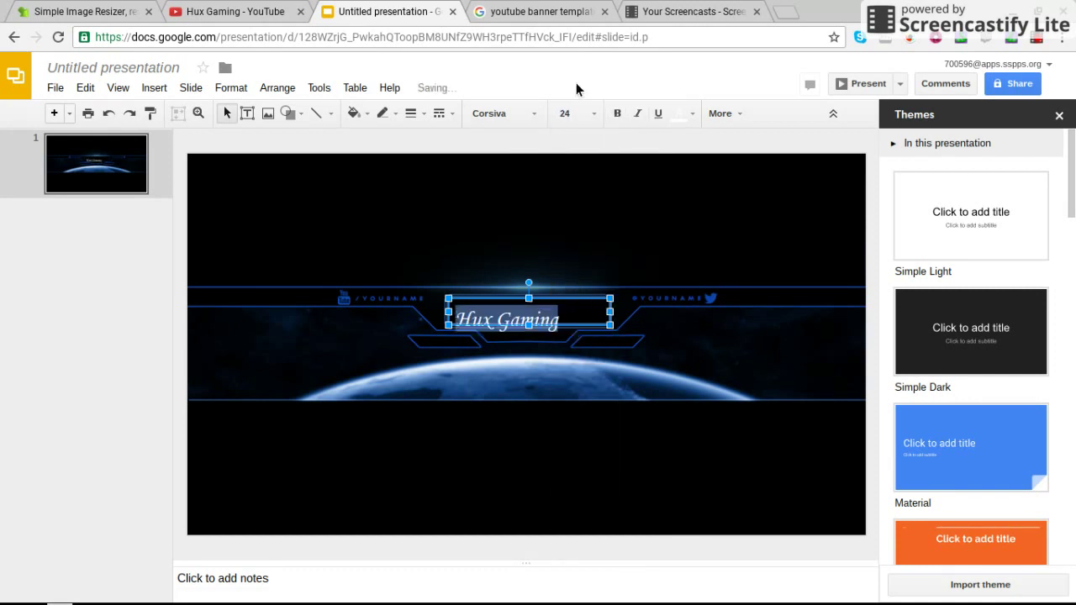
click(596, 115)
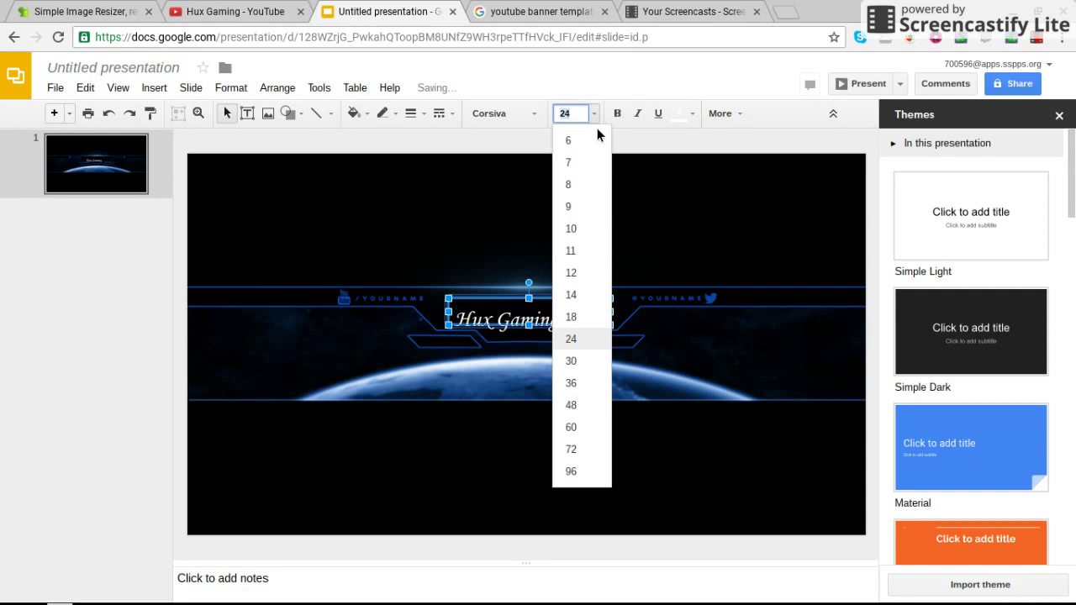
click(602, 365)
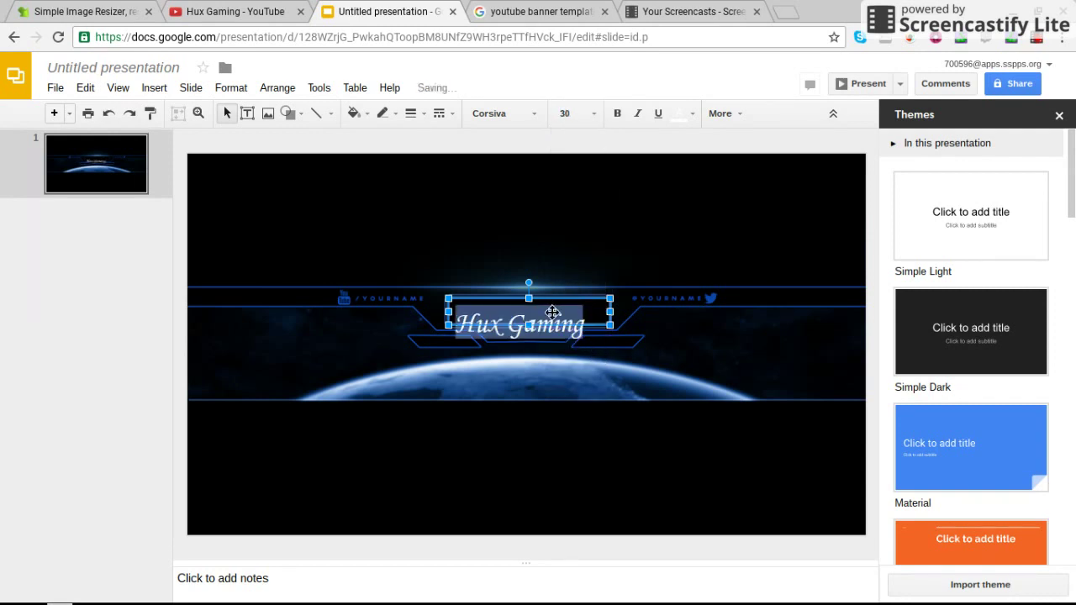
click(536, 252)
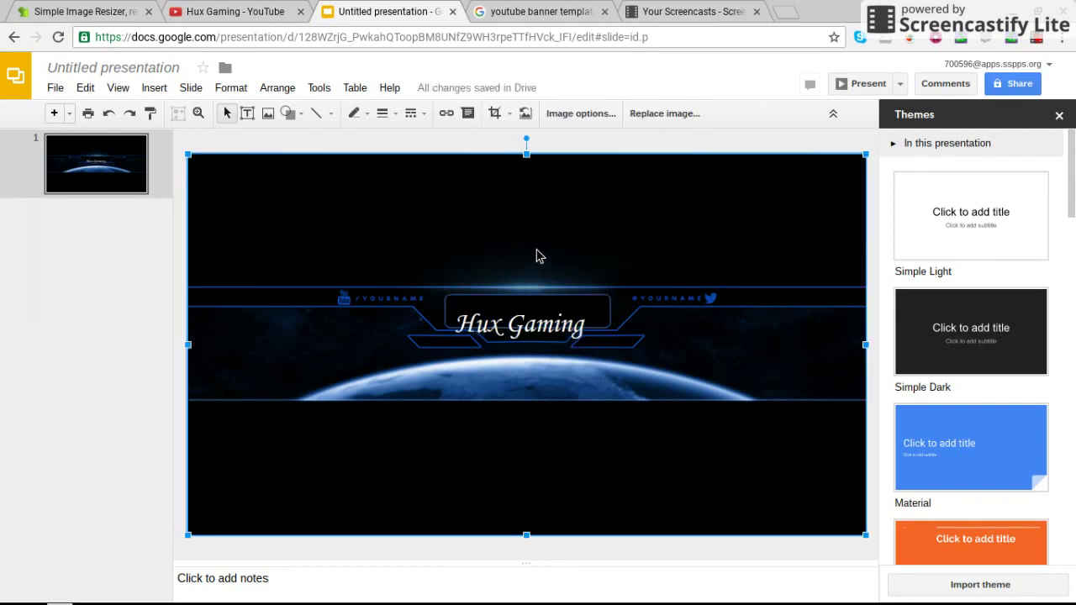
click(536, 324)
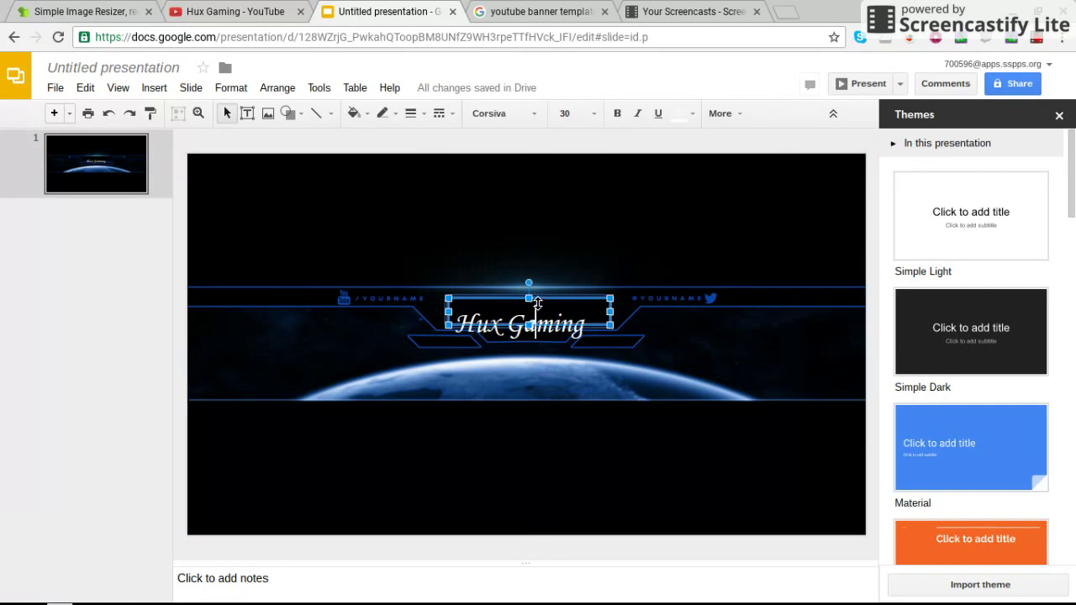
- Widen the Hux Gaming text box and centre it within the banner's middle panel
drag(538, 302, 537, 295)
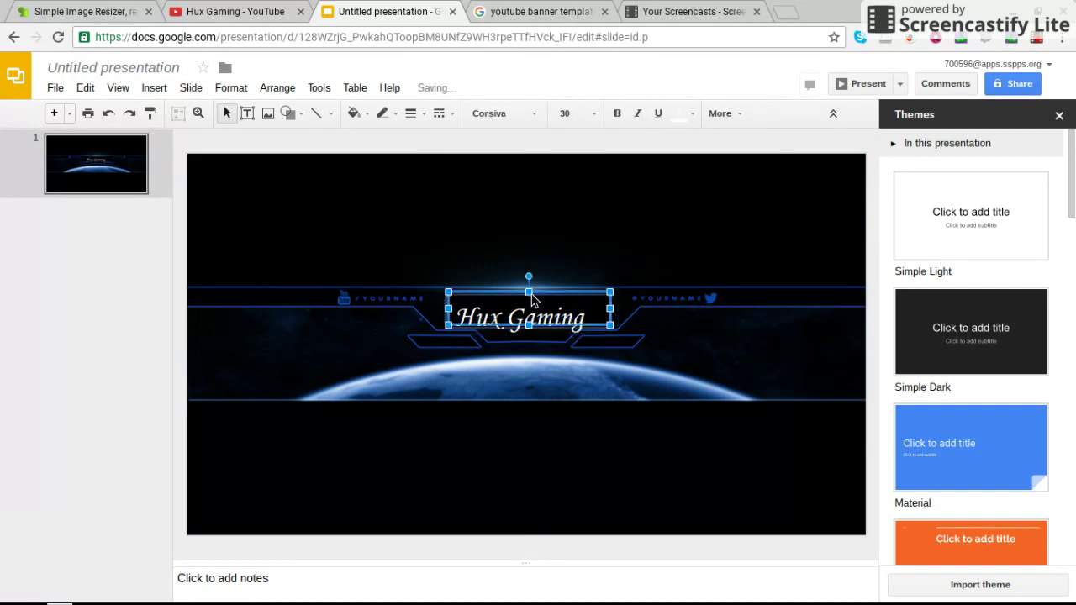
click(553, 326)
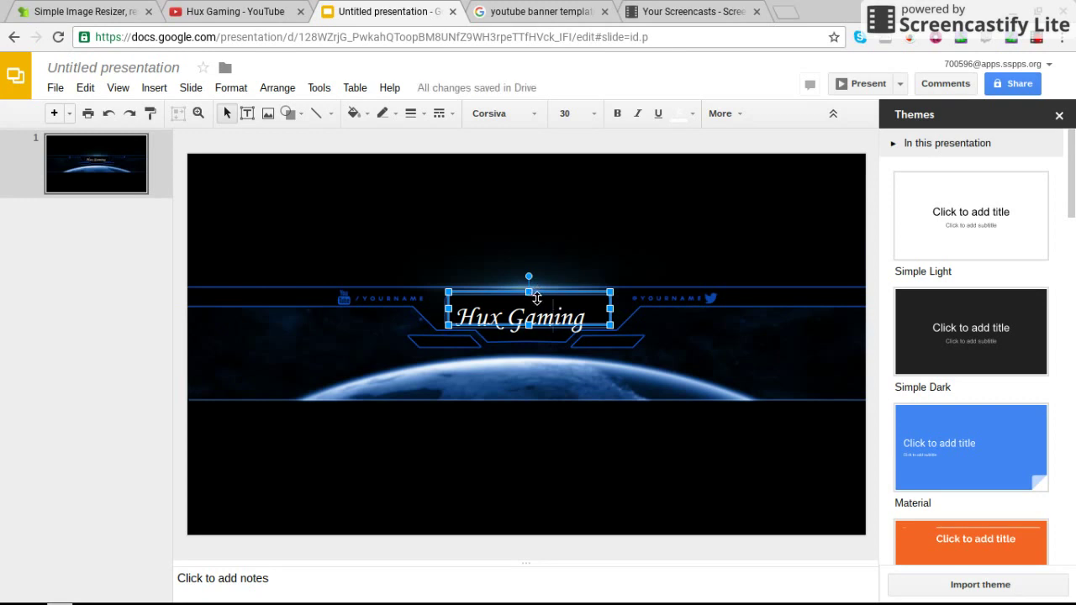
click(540, 311)
mouse_move(538, 294)
mouse_down()
mouse_move(541, 285)
mouse_move(531, 301)
mouse_up()
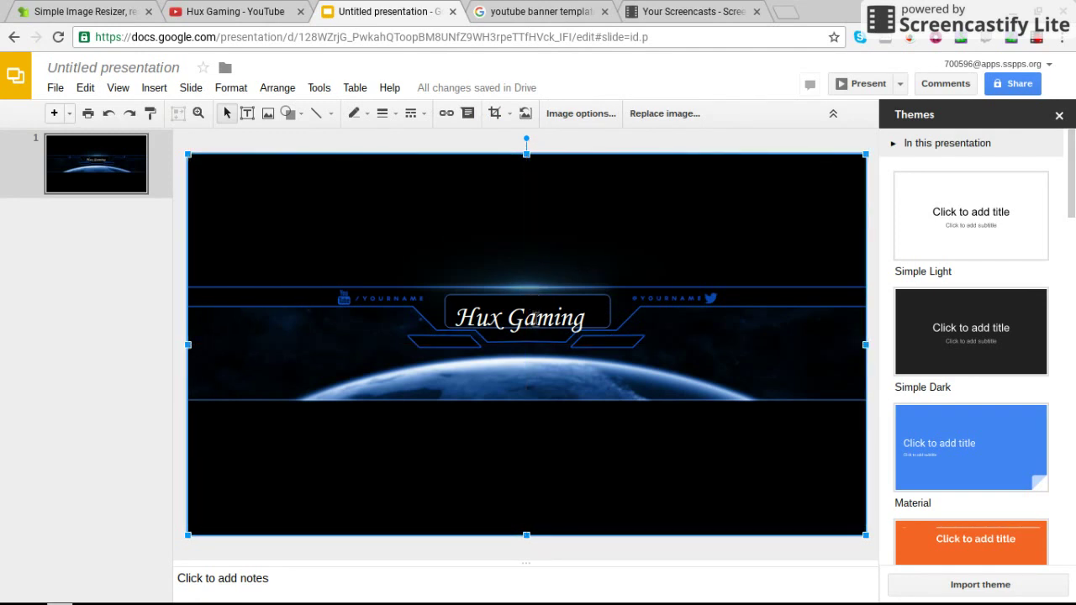
click(533, 325)
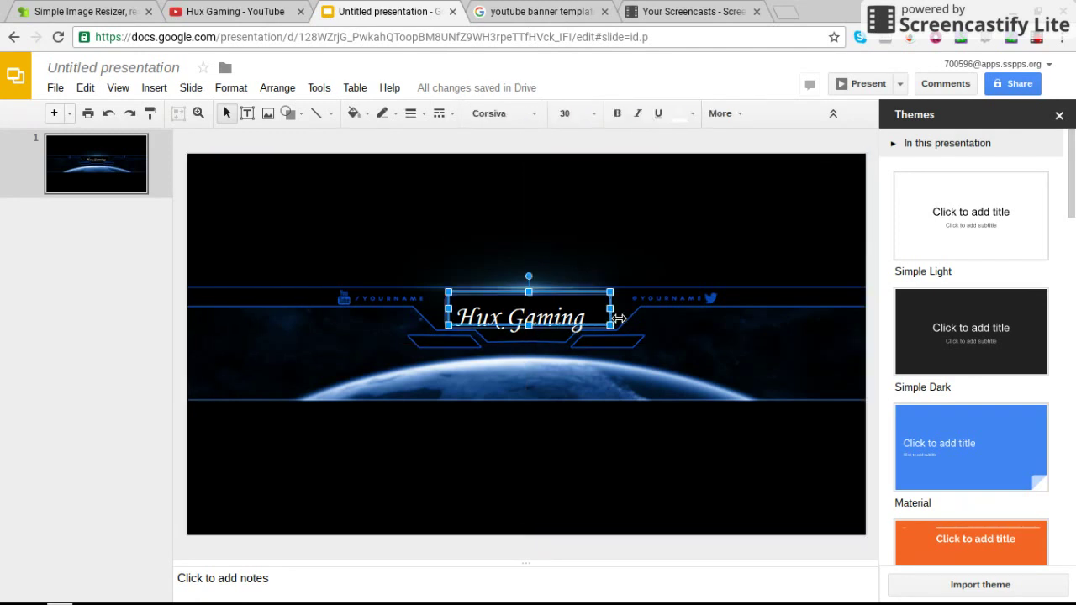
drag(610, 309, 579, 243)
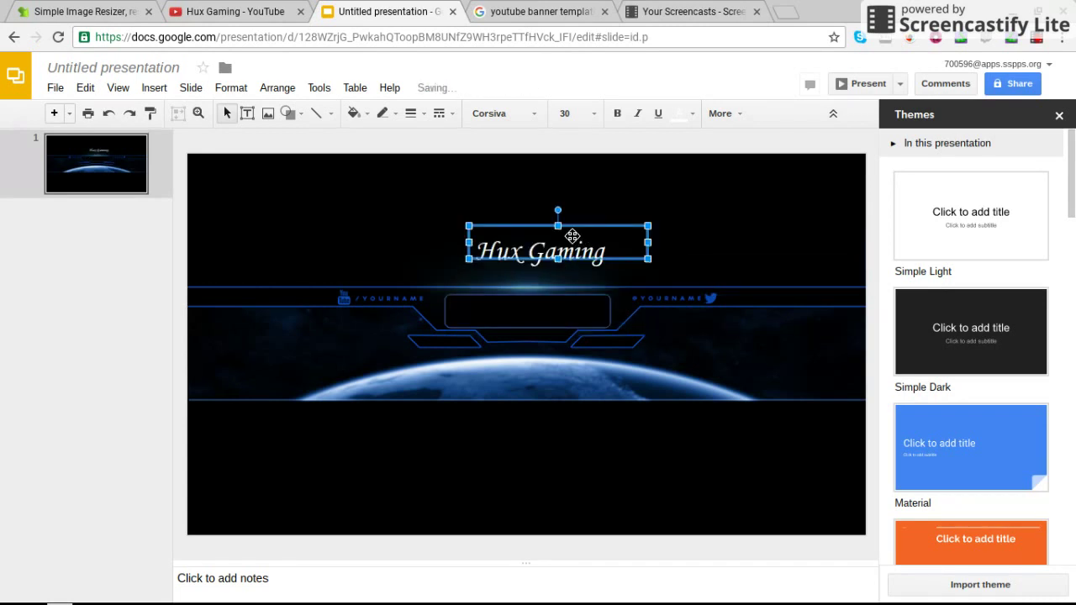
mouse_move(562, 296)
mouse_down()
mouse_move(553, 301)
mouse_move(568, 294)
mouse_up()
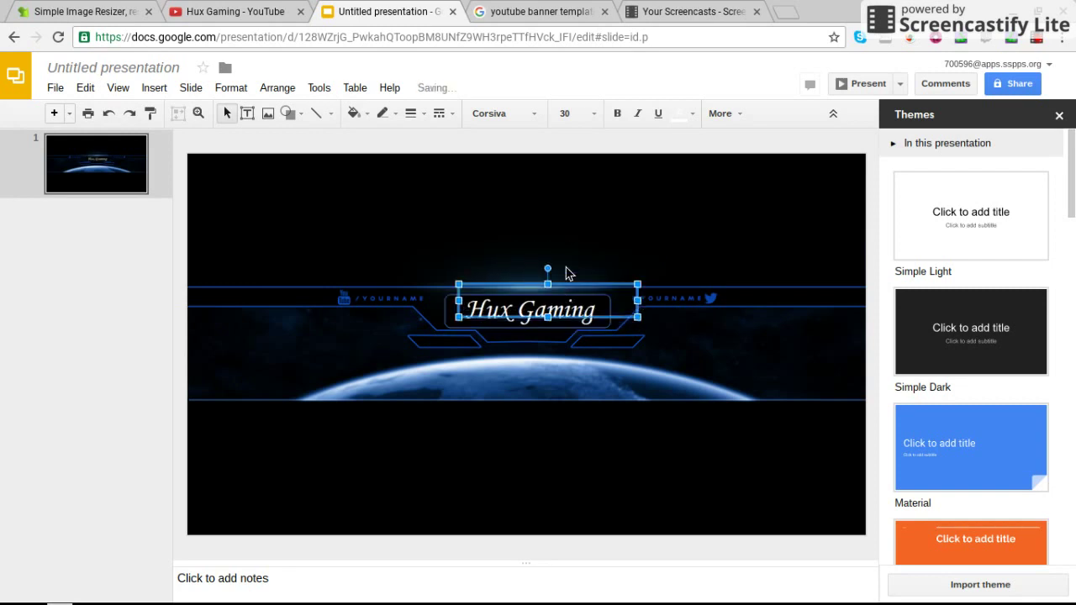
click(563, 250)
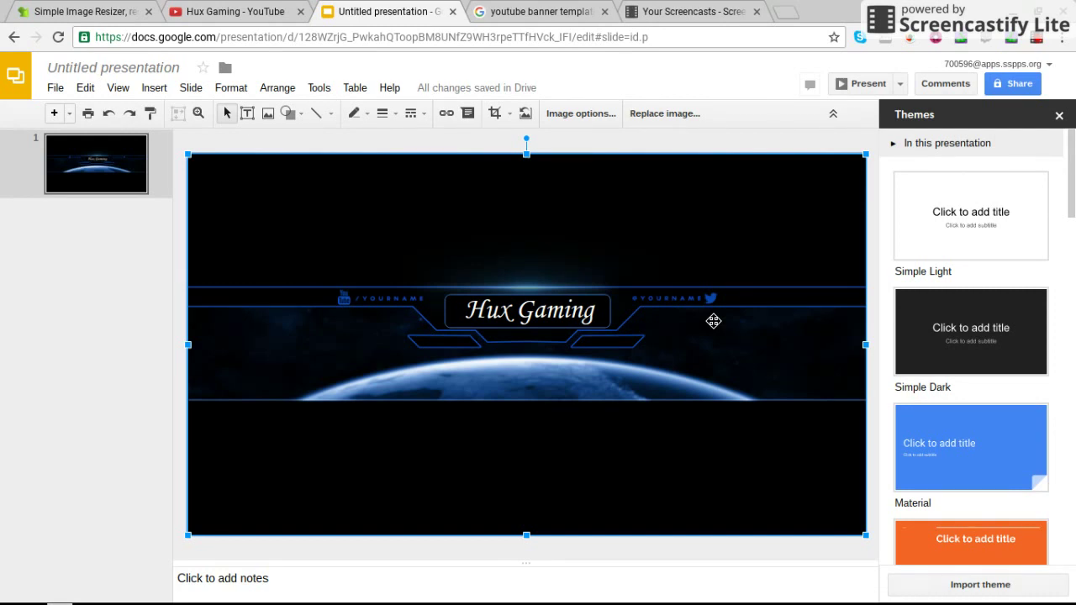
click(287, 120)
- Draw a small rectangle over the left name label with a black fill and blue outline
mouse_move(336, 152)
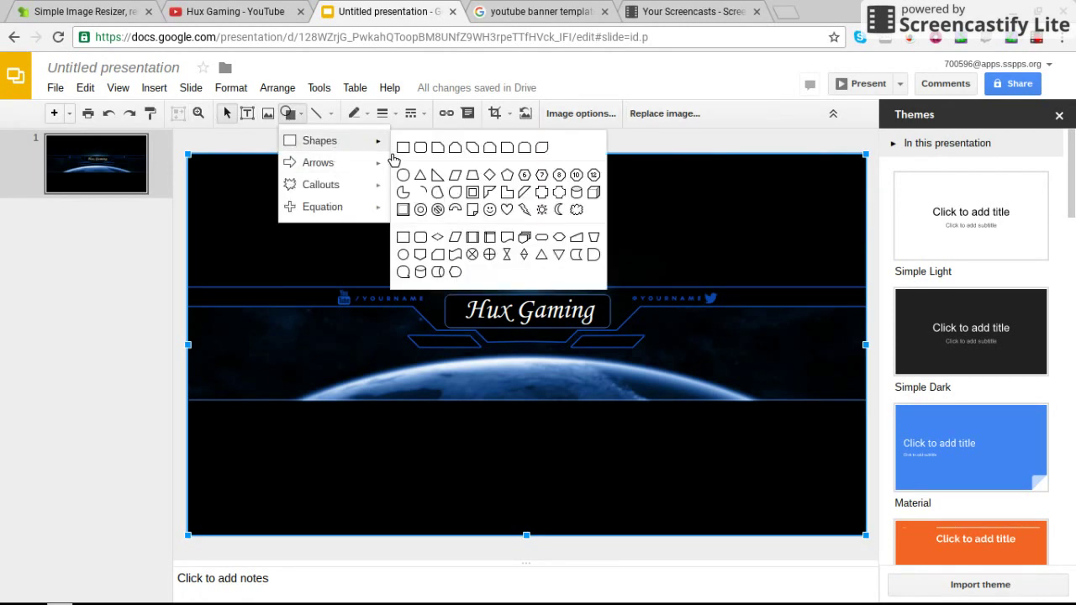
click(420, 148)
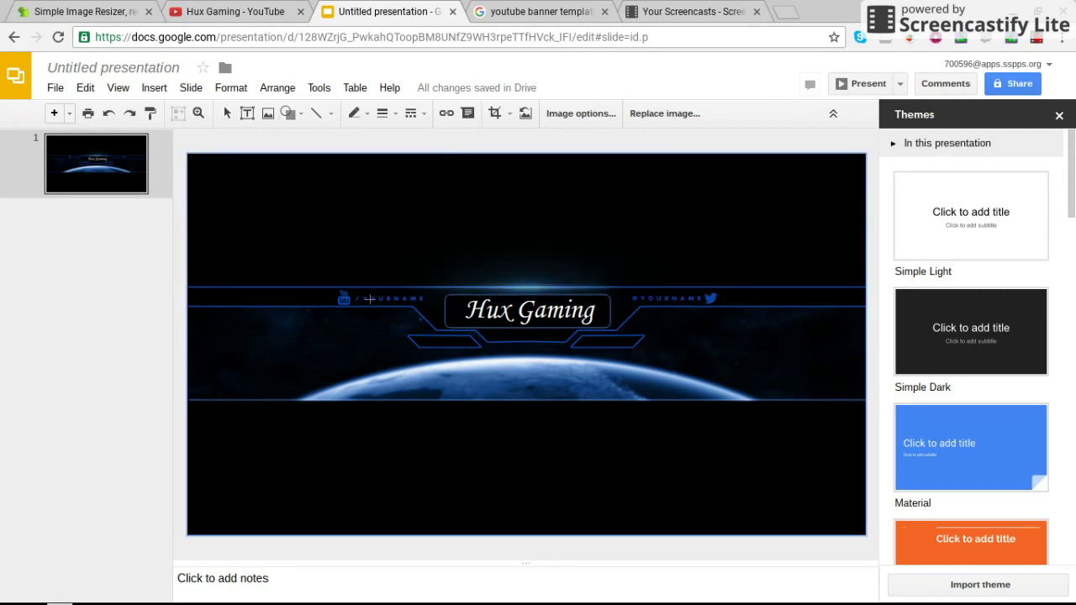
drag(361, 291, 445, 310)
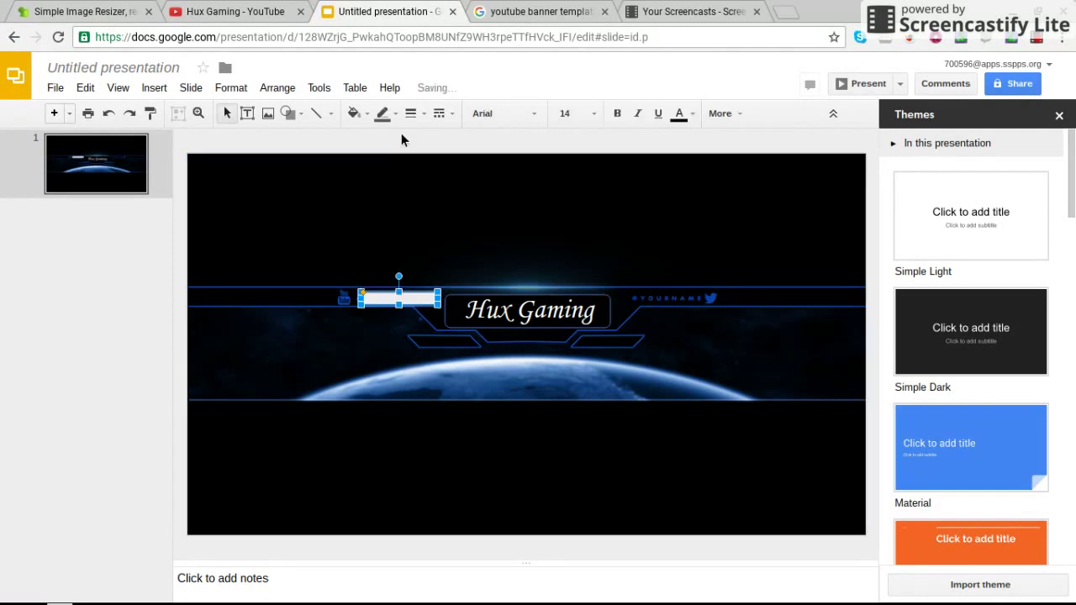
click(351, 114)
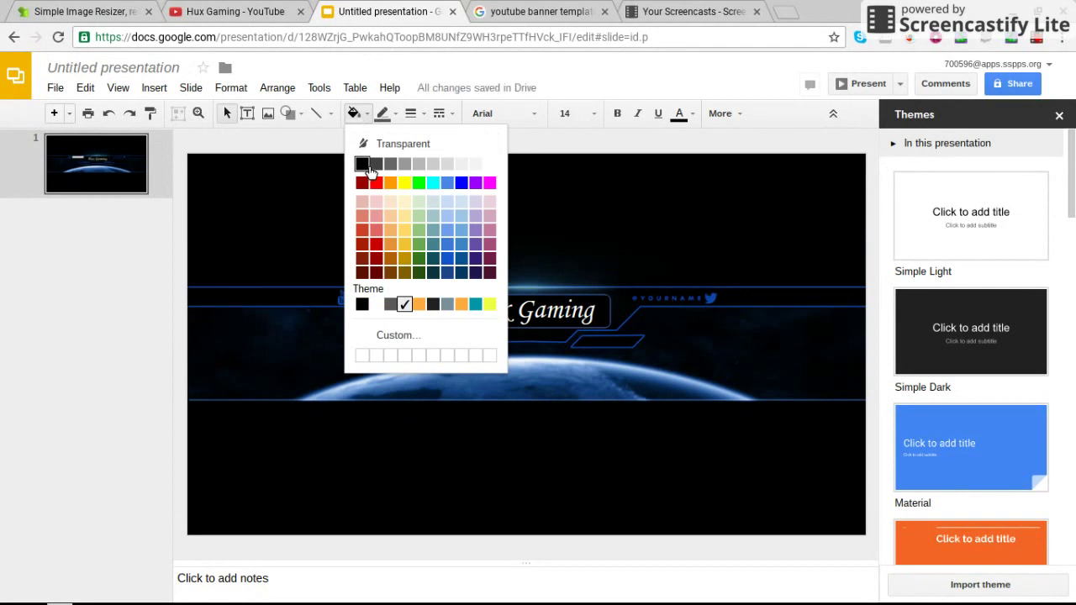
click(361, 160)
click(395, 116)
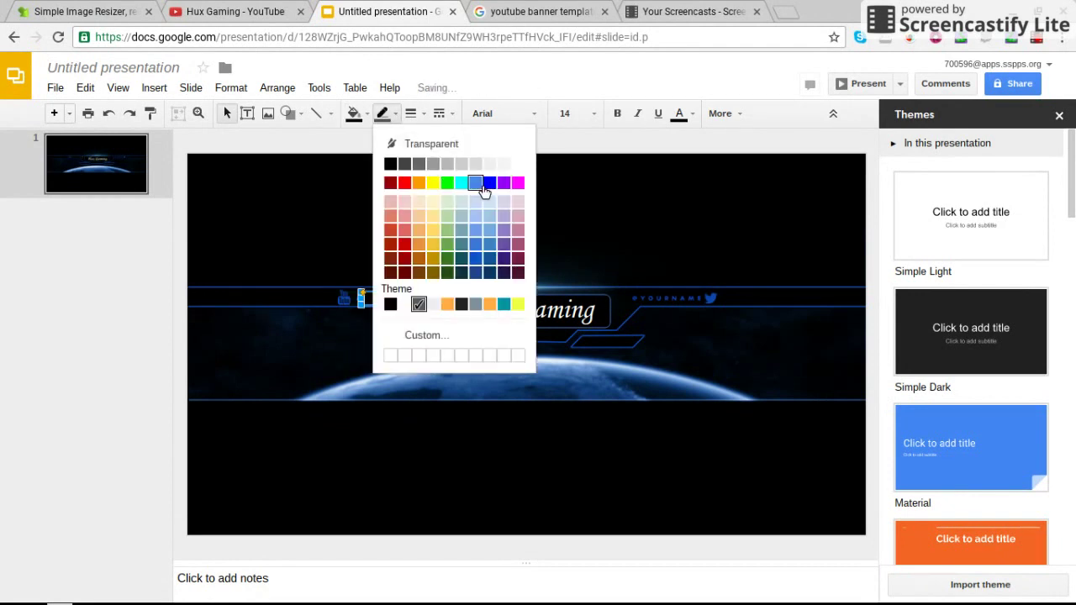
click(482, 182)
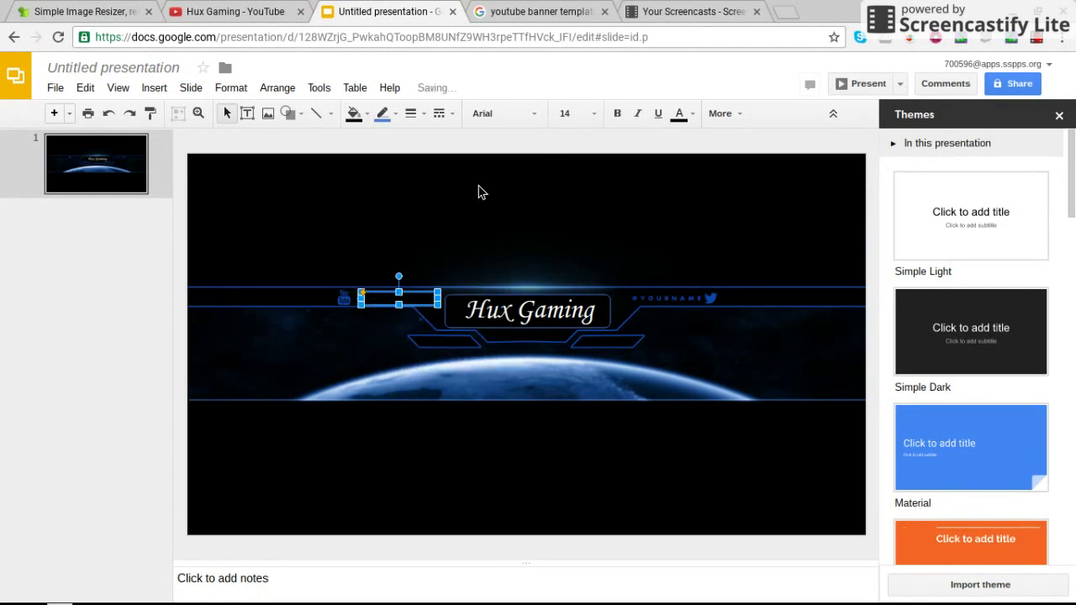
- Fine-tune the small rectangle's height over the left label
click(374, 275)
click(420, 306)
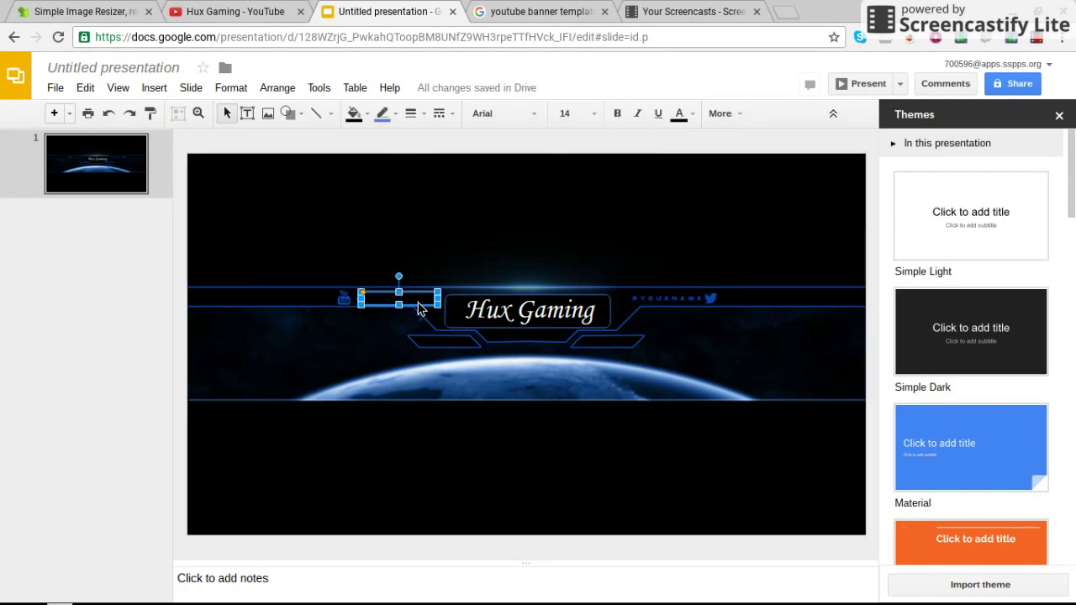
drag(407, 301, 403, 307)
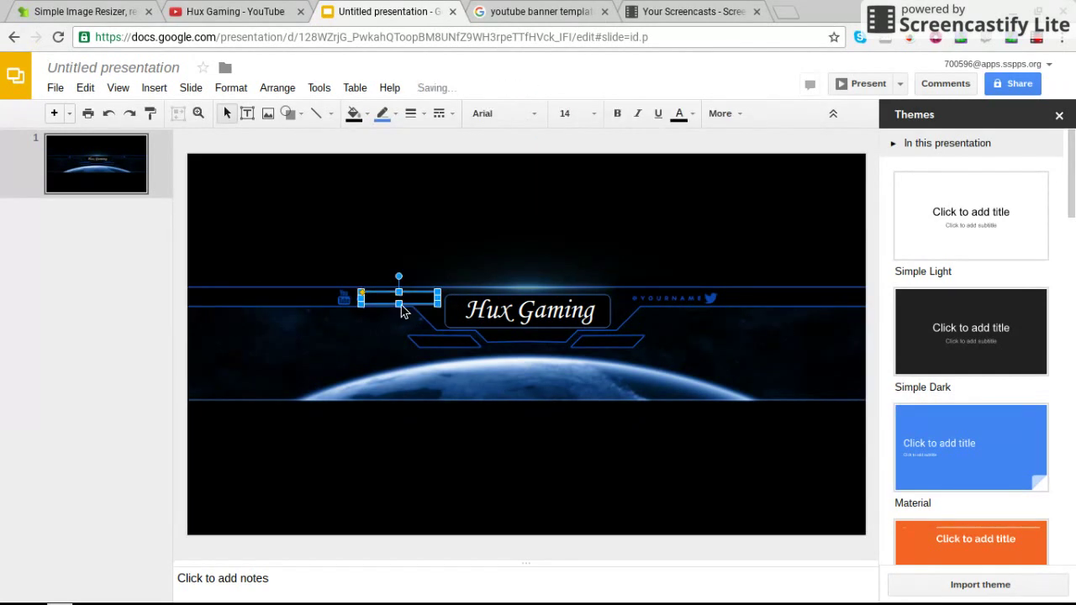
click(396, 276)
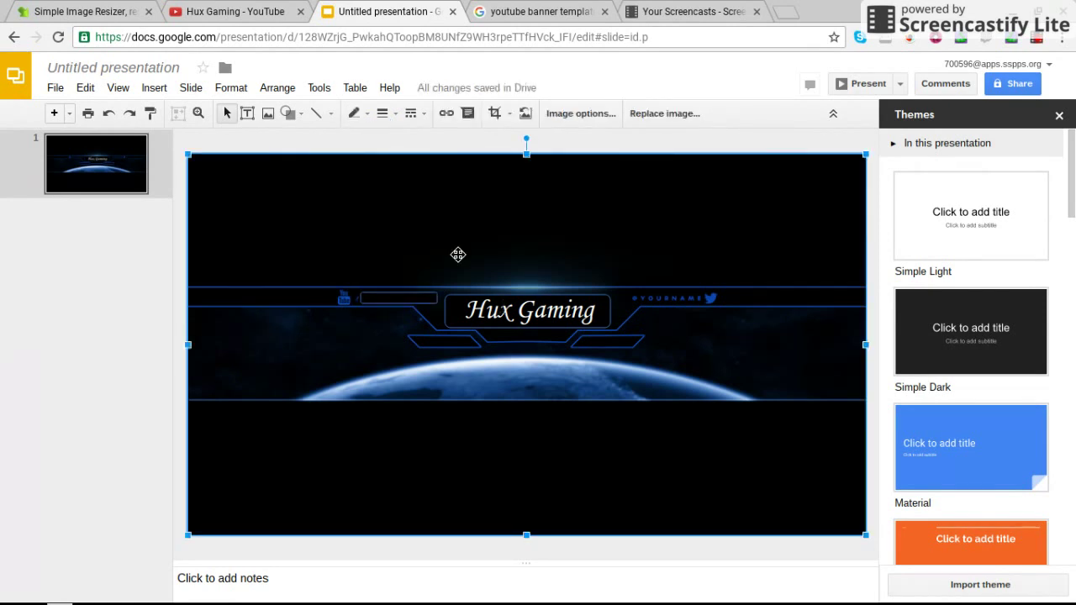
click(249, 116)
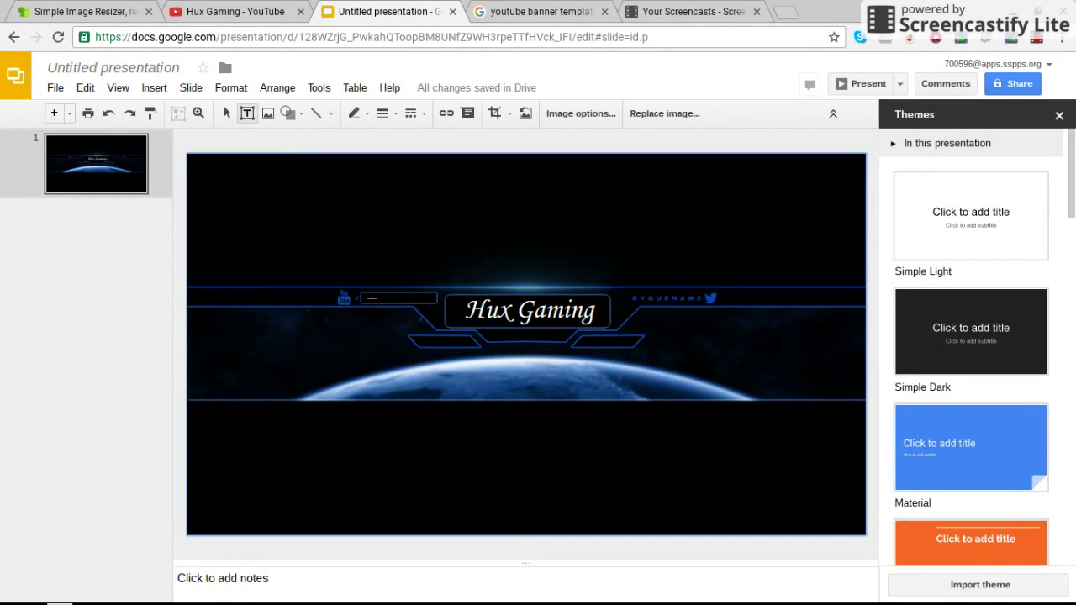
- Add white 'Hux' text in a text box inside the small dark rectangle
mouse_move(362, 286)
mouse_down()
mouse_move(376, 321)
mouse_move(449, 313)
mouse_move(424, 305)
mouse_move(439, 308)
mouse_up()
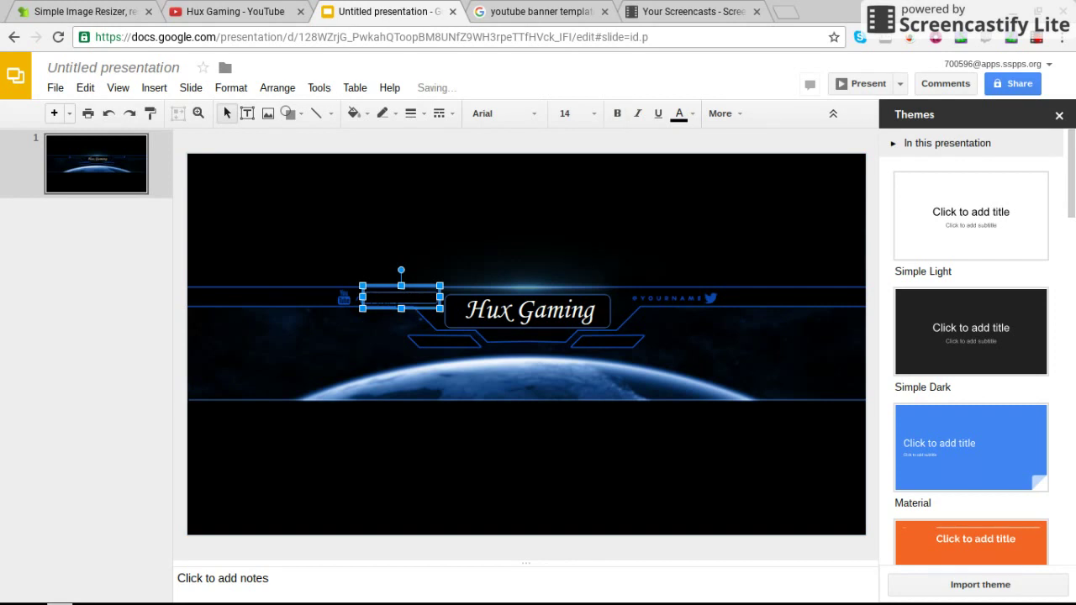
drag(408, 302, 374, 303)
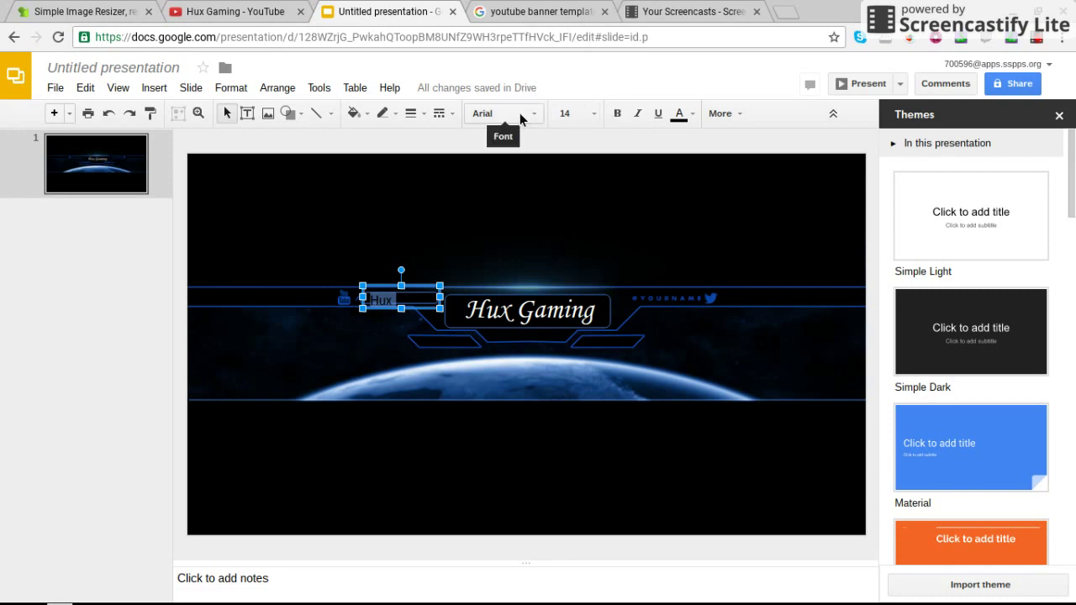
click(692, 118)
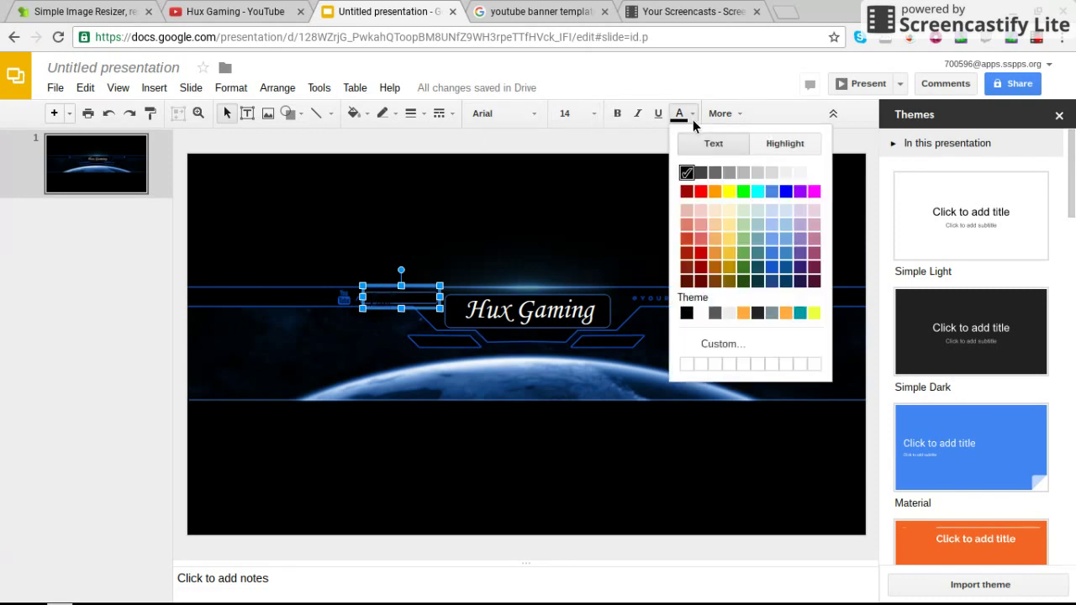
click(796, 173)
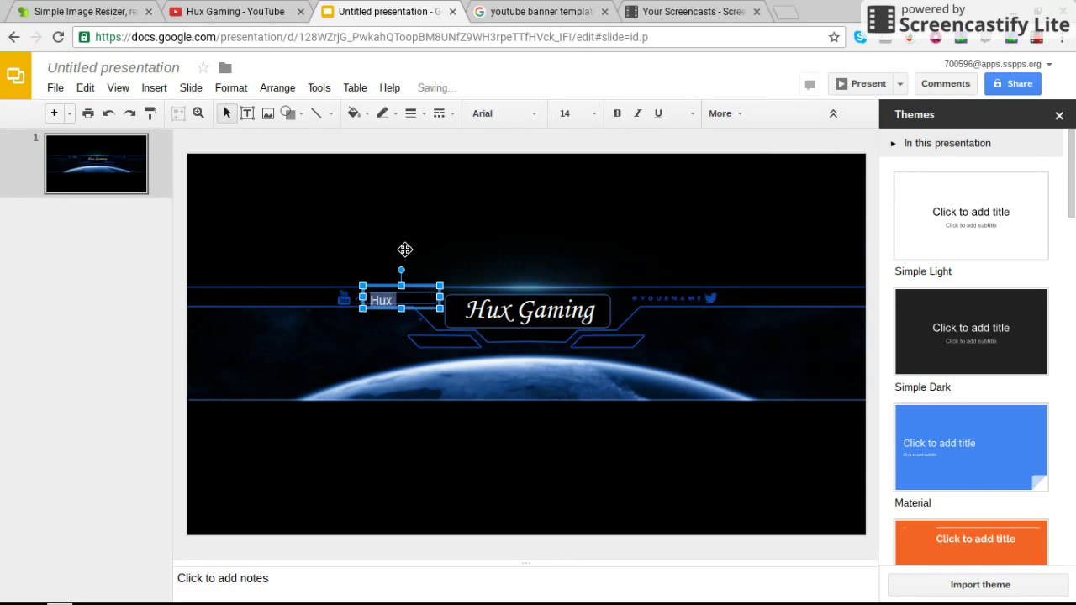
click(422, 297)
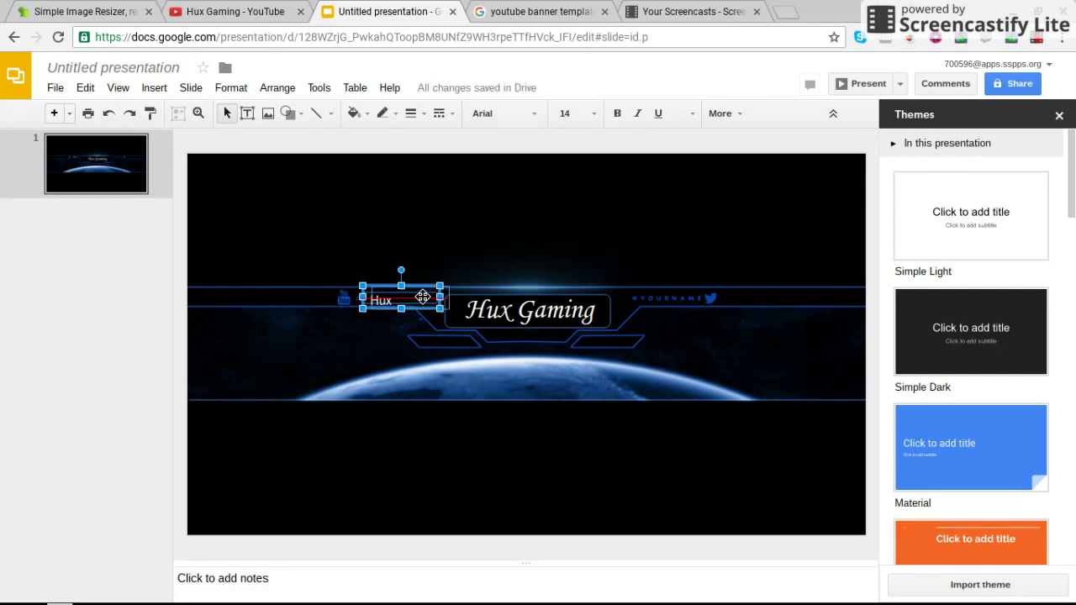
drag(423, 296, 427, 295)
click(413, 275)
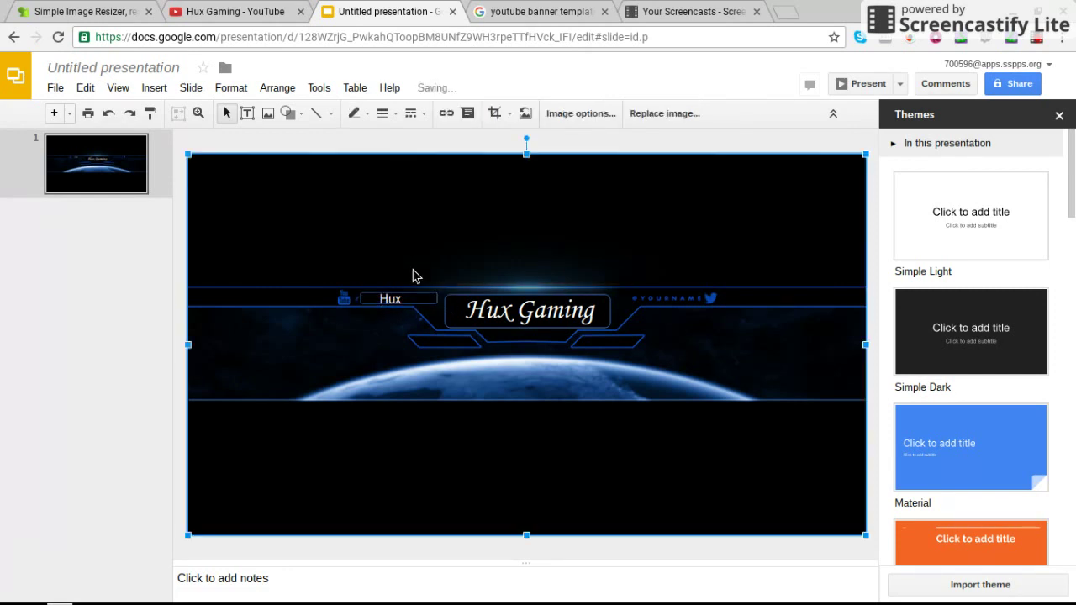
- Nudge and drag the Hux text box to line up with the small dark box
click(398, 299)
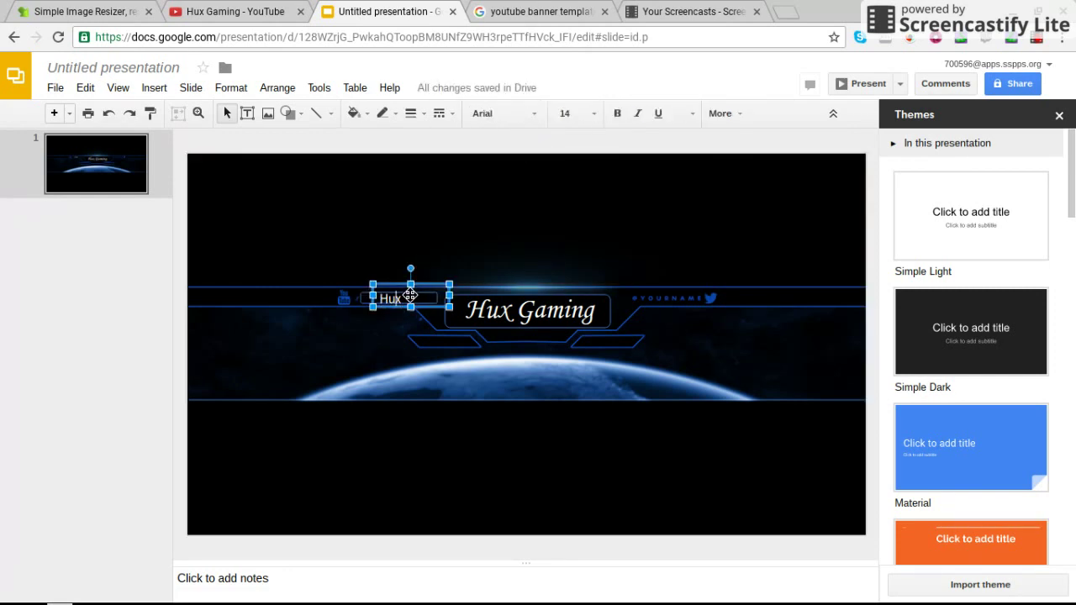
drag(411, 295, 411, 296)
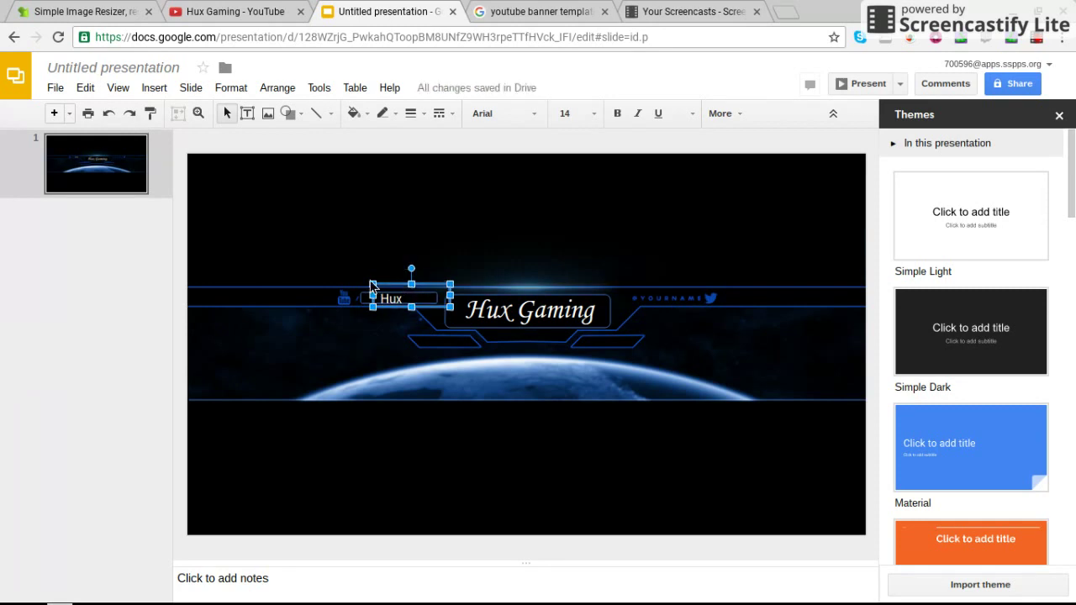
click(370, 314)
click(372, 301)
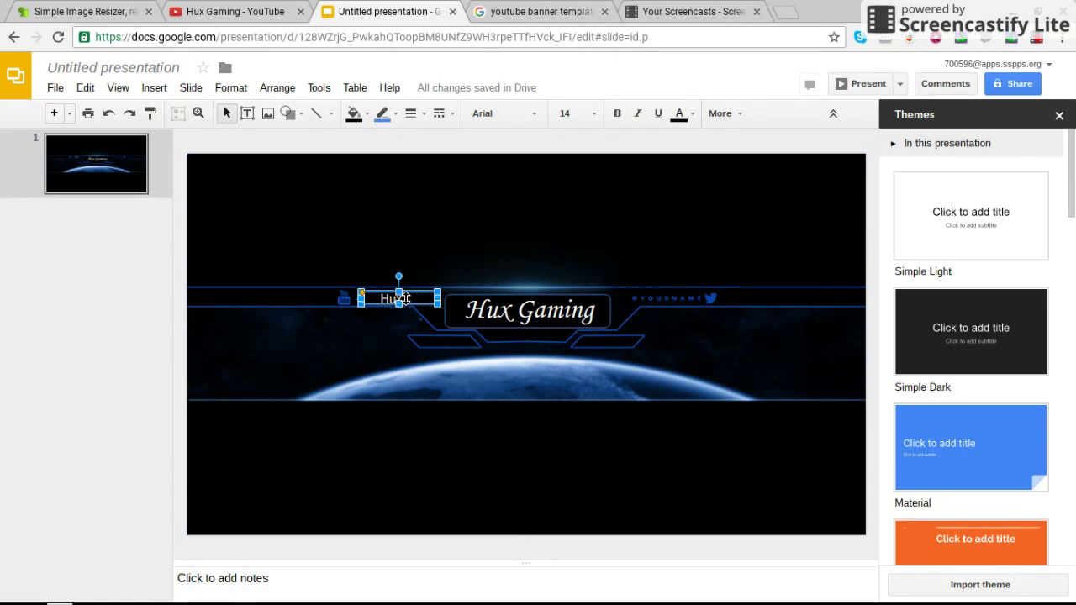
click(393, 269)
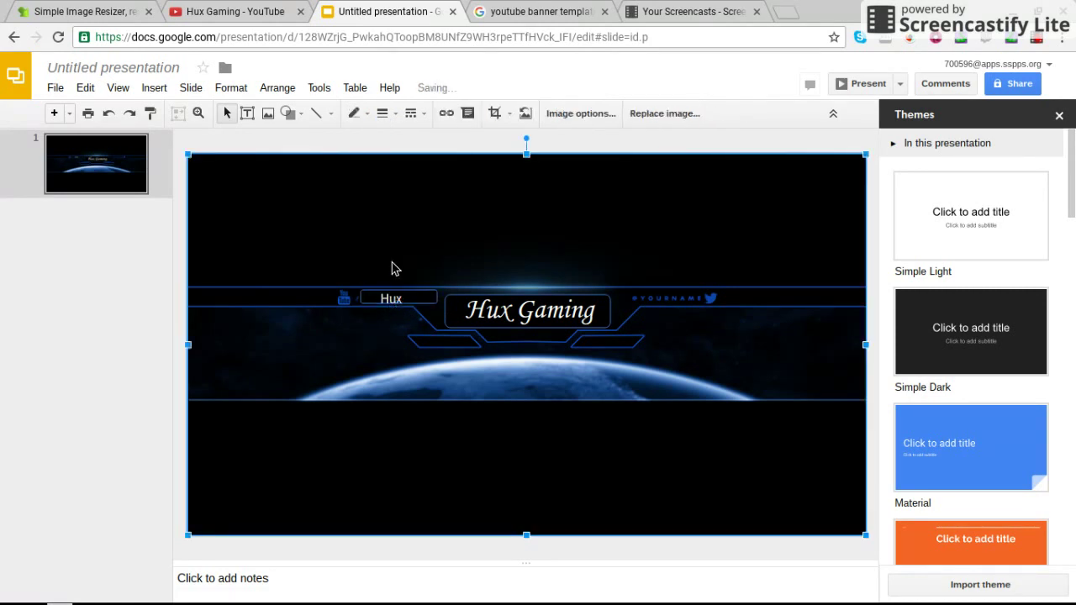
click(395, 294)
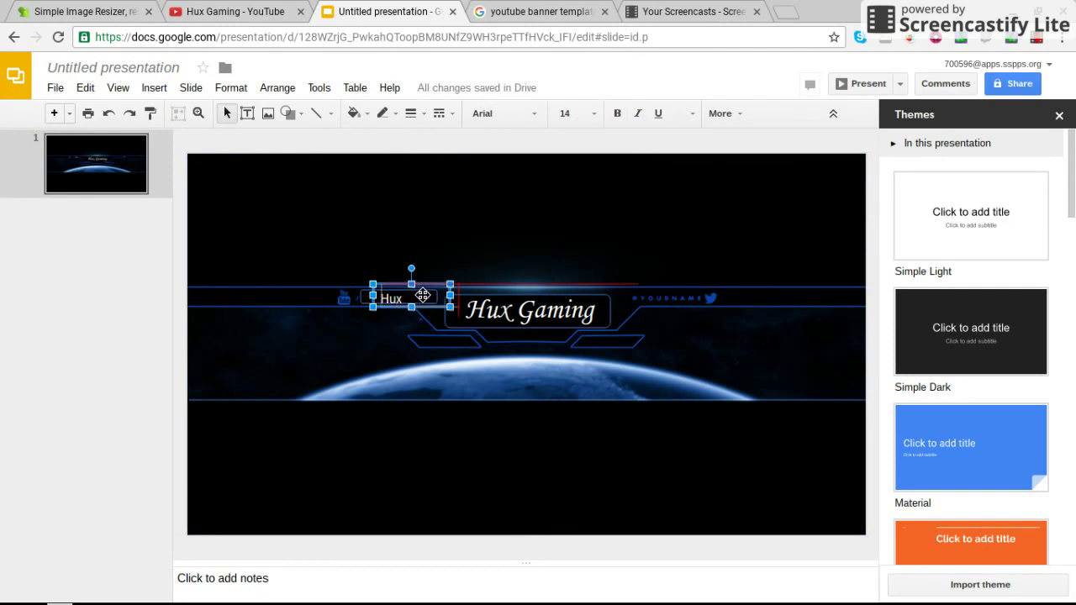
key(Right)
drag(427, 298, 425, 296)
drag(427, 297, 426, 295)
- Narrow the Hux text box so the word sits centred in the dark box
click(415, 278)
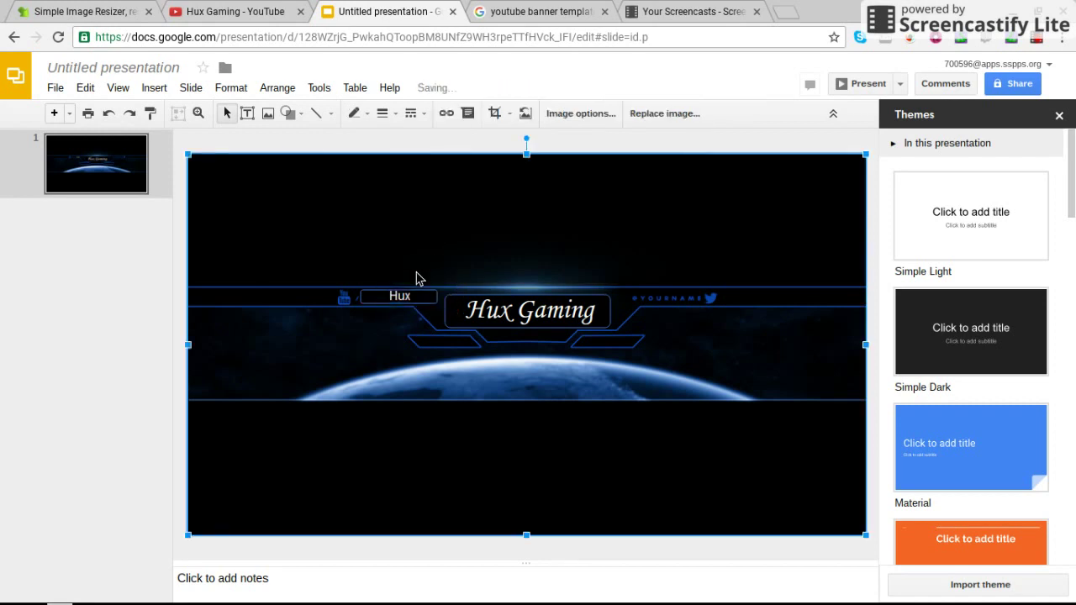
click(441, 302)
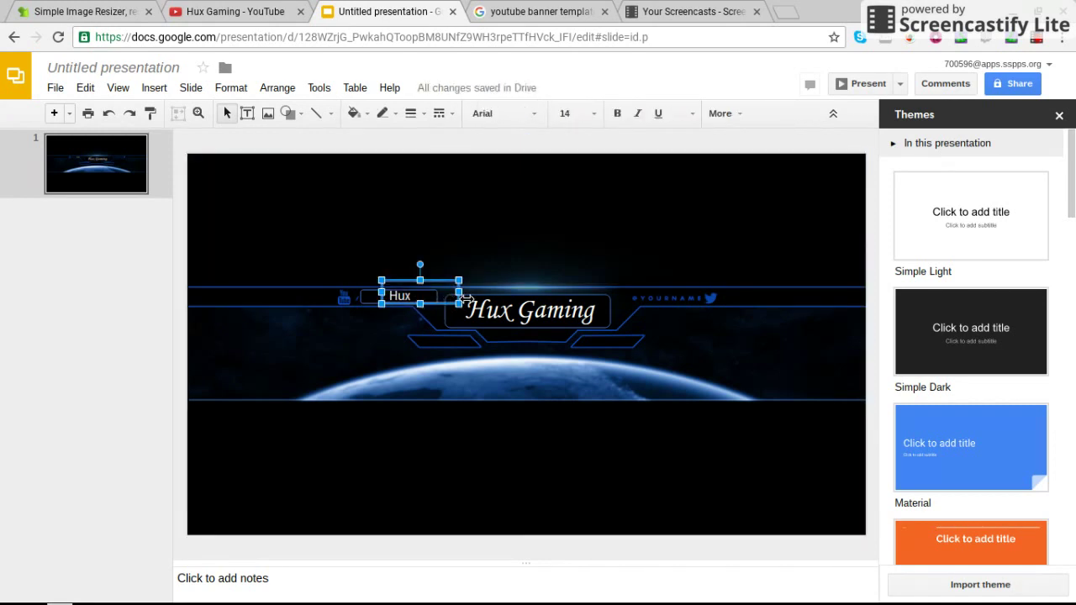
drag(447, 300, 427, 296)
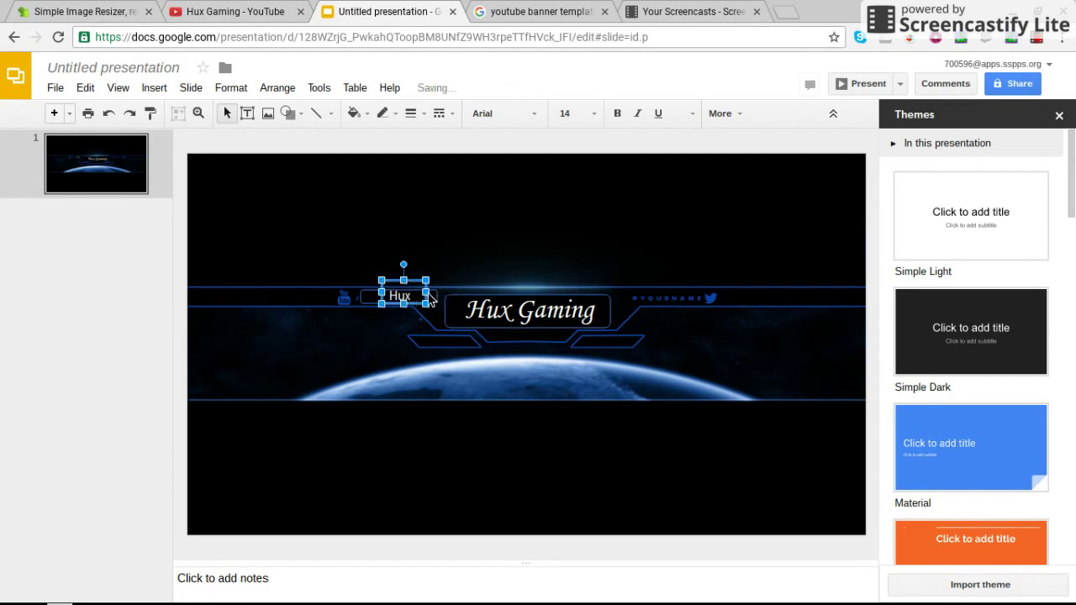
click(436, 243)
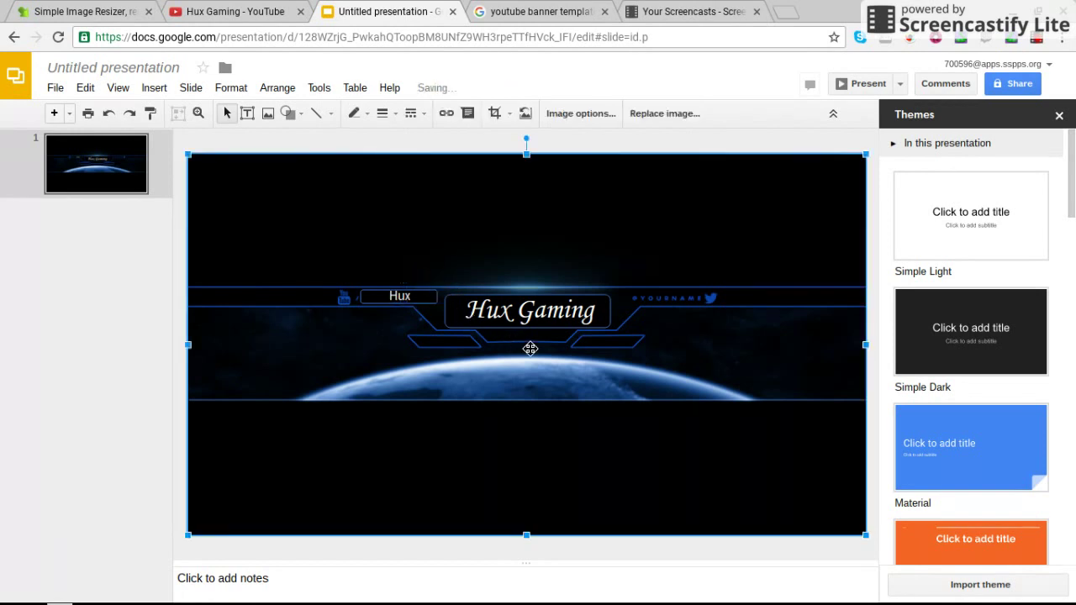